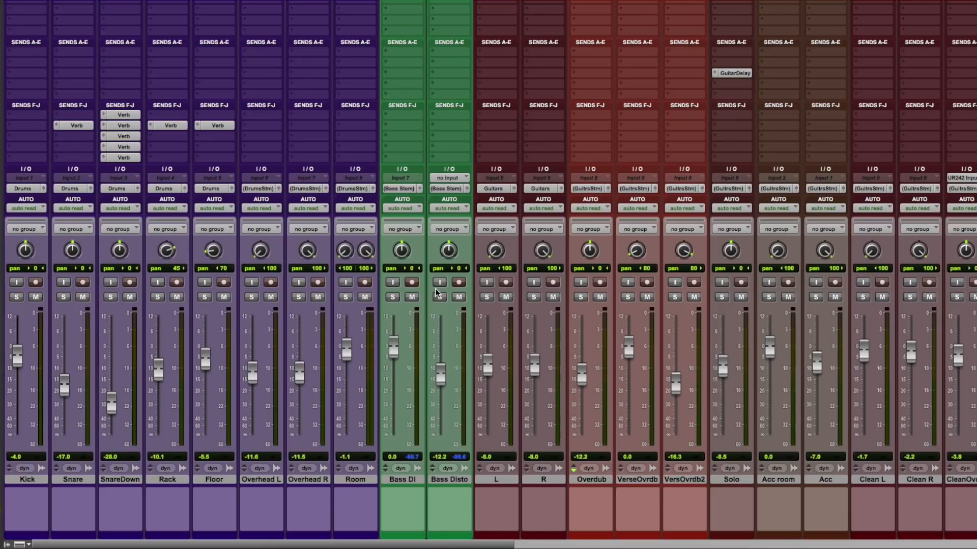
- Show the Edit window and examine the drum, bass, guitar and vocal tracks as Chorus 2 plays toward the Bridge
key(super+equal)
click(234, 136)
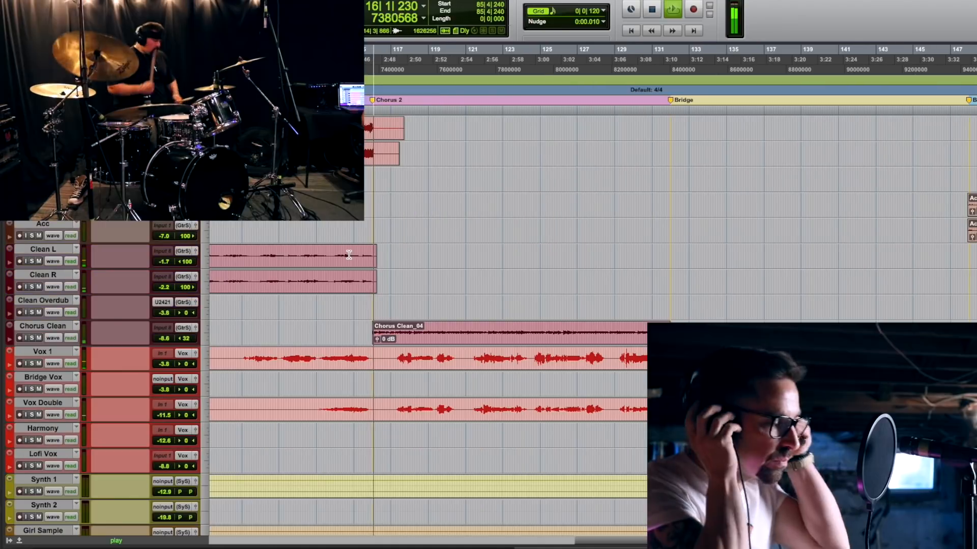
scroll(349, 254, up, 5)
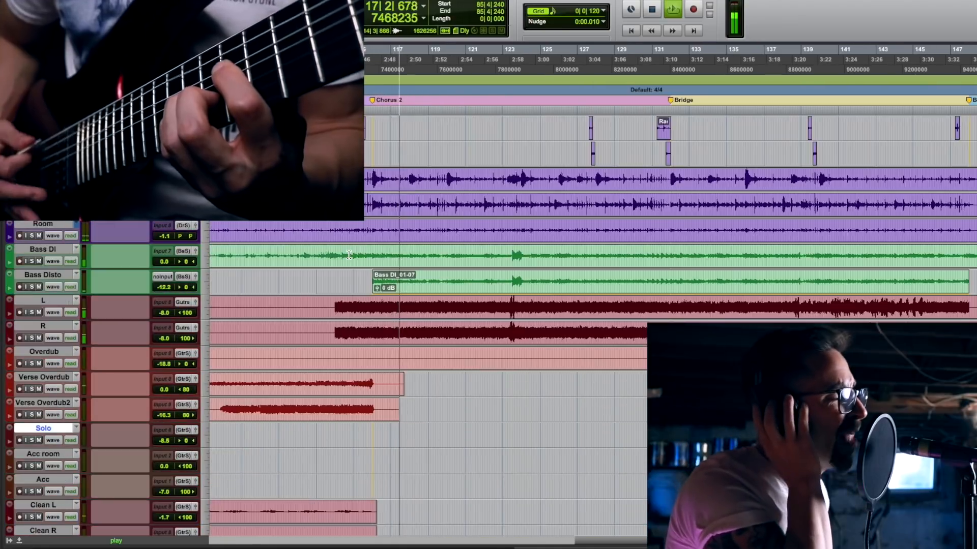
scroll(349, 254, down, 10)
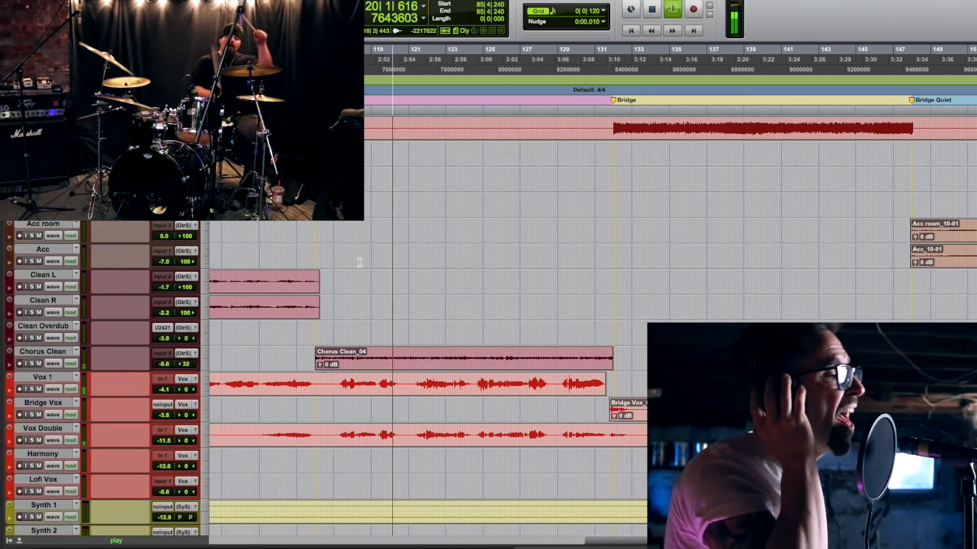
key(r)
scroll(482, 276, down, 2)
scroll(482, 276, right, 3)
scroll(481, 275, right, 2)
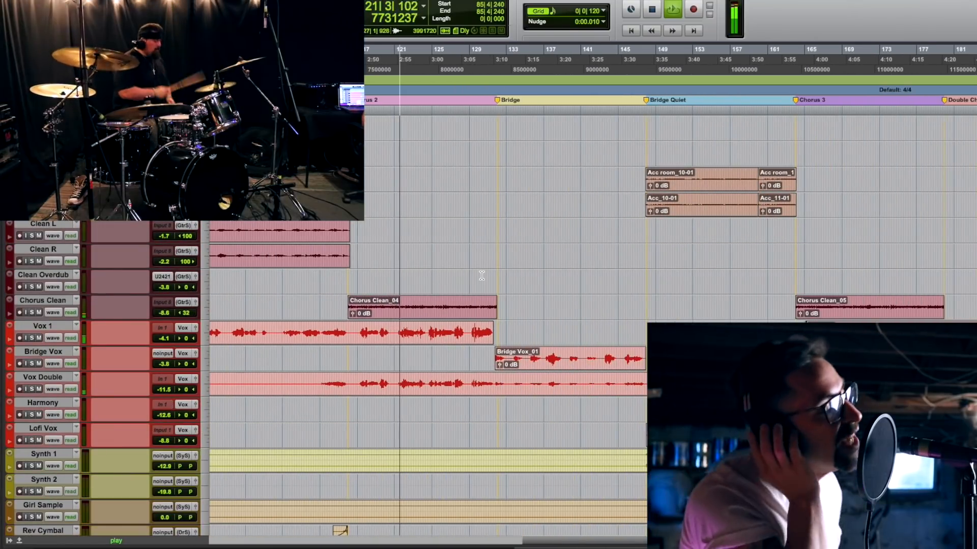
scroll(481, 275, right, 1)
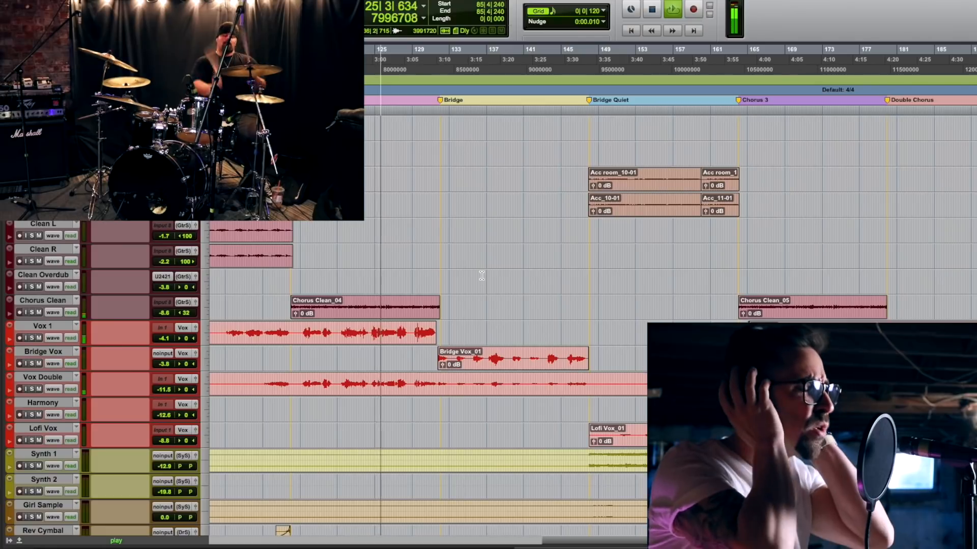
scroll(422, 277, up, 5)
scroll(423, 279, down, 4)
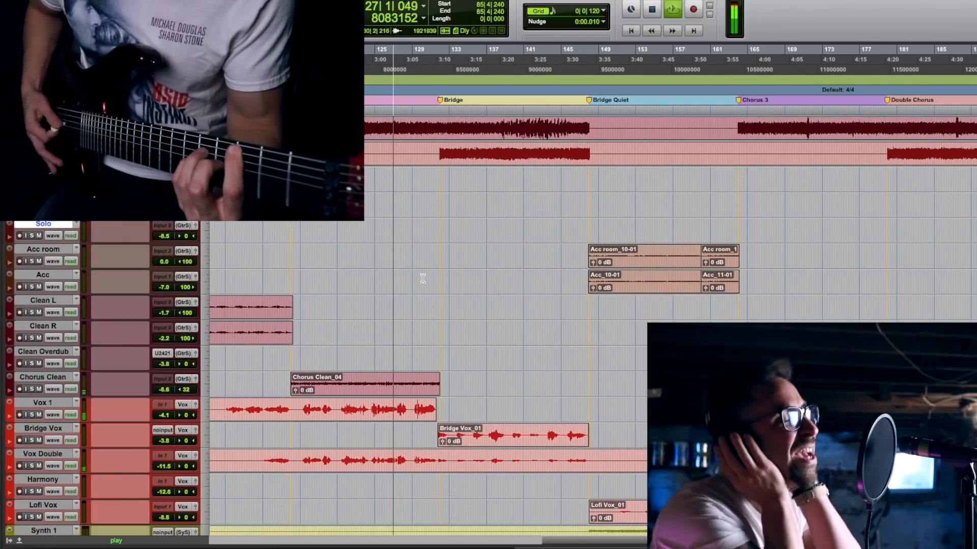
scroll(423, 278, down, 1)
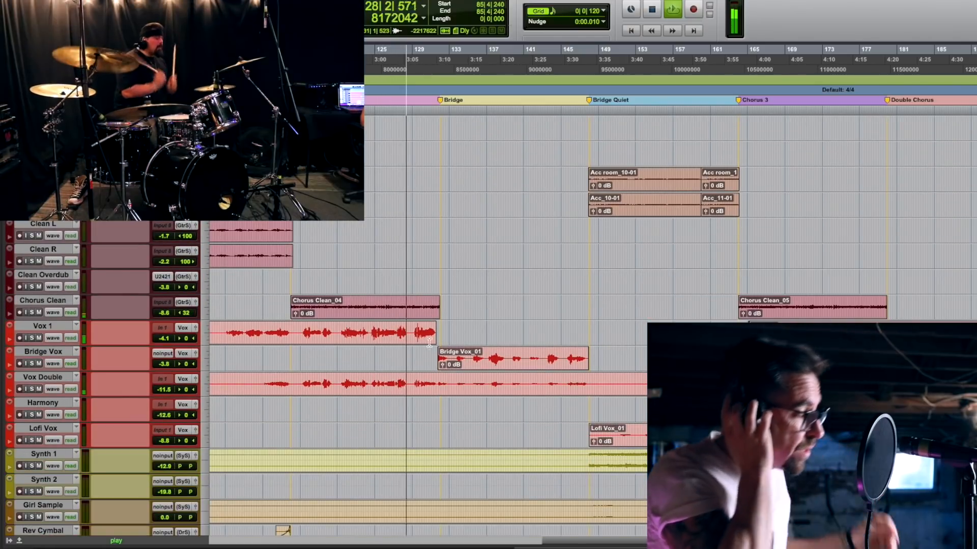
- Place the edit cursor on the Bridge Vox track just before the Bridge and follow the playback through that section
click(423, 360)
key(t)
key(t)
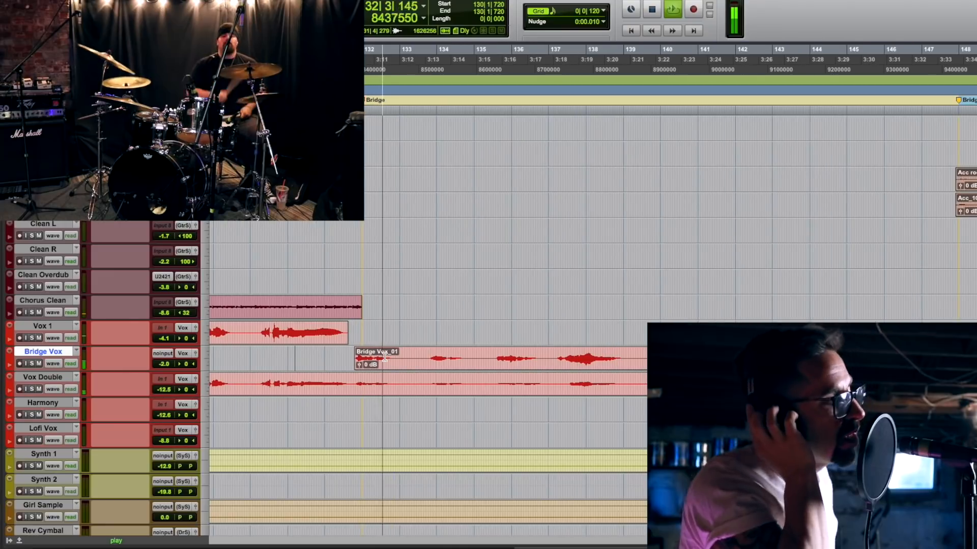
key(r)
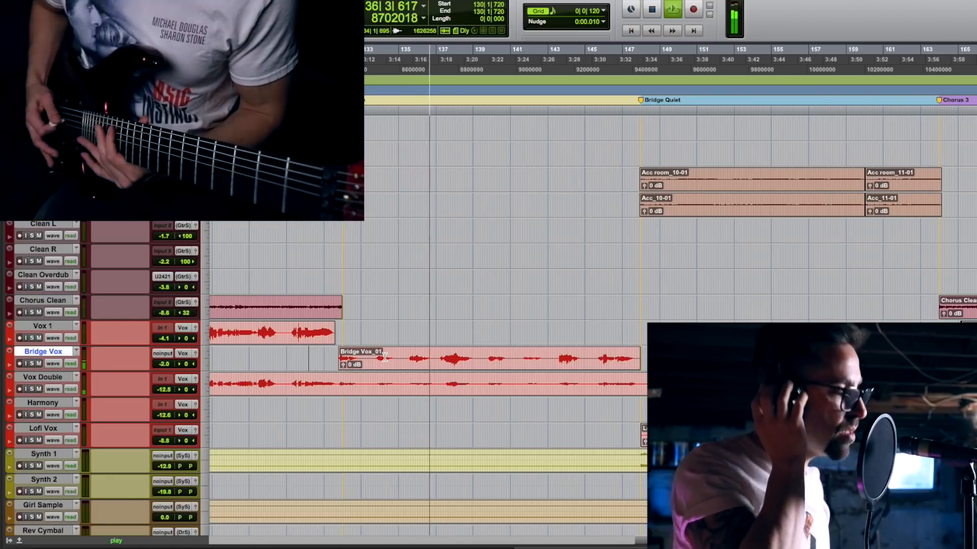
scroll(385, 357, right, 4)
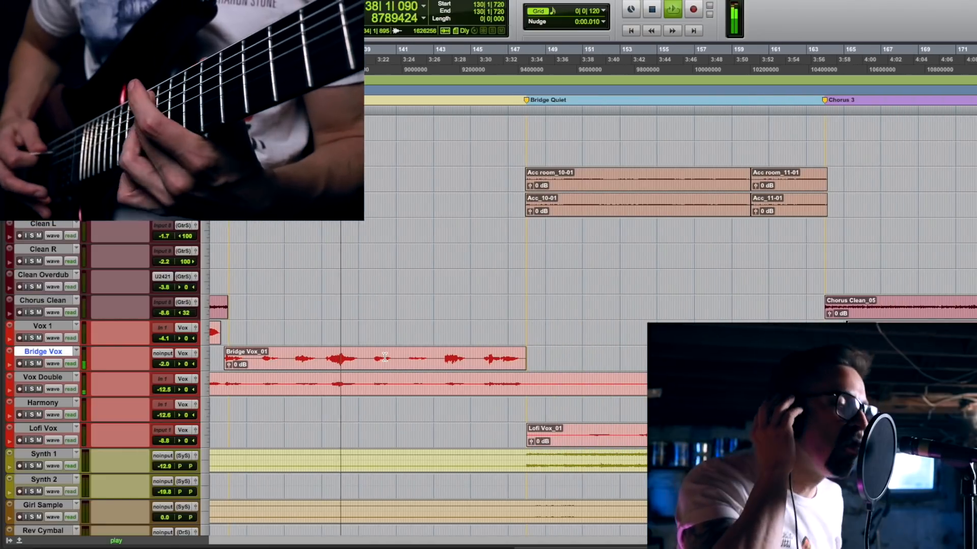
key(r)
scroll(386, 358, right, 4)
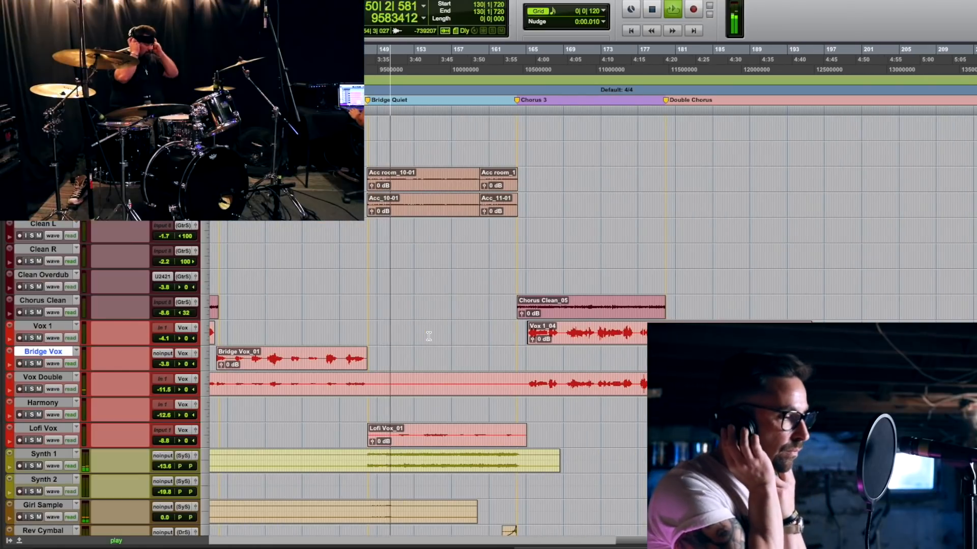
- Follow the playback from Bridge Quiet into Chorus 3, examining the Lofi Vox, synth, sample and Rev Cymbal tracks
scroll(429, 336, down, 1)
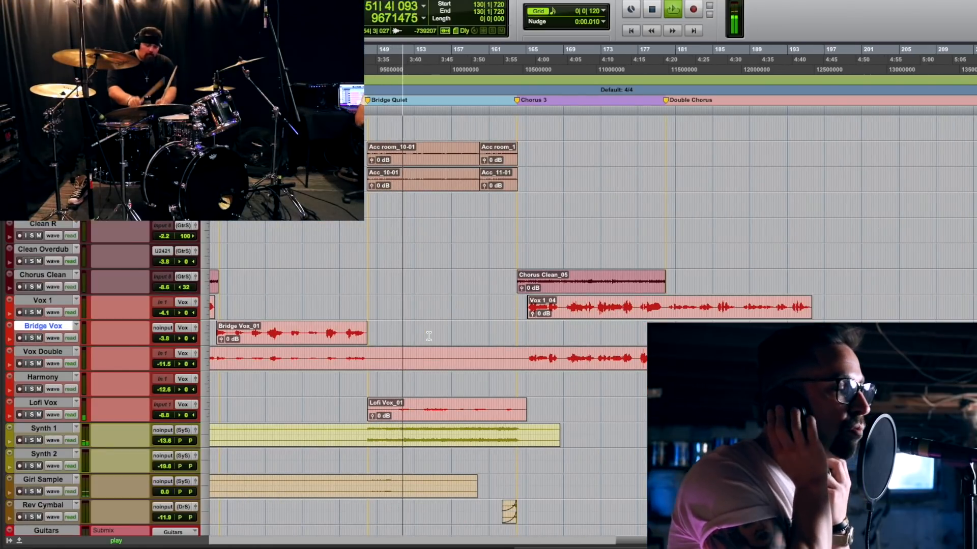
scroll(429, 336, down, 1)
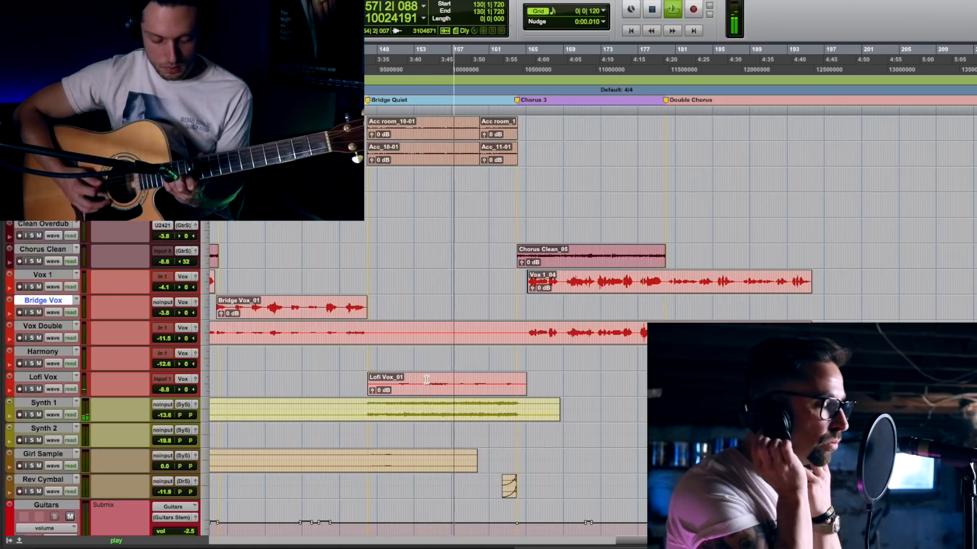
scroll(426, 380, right, 2)
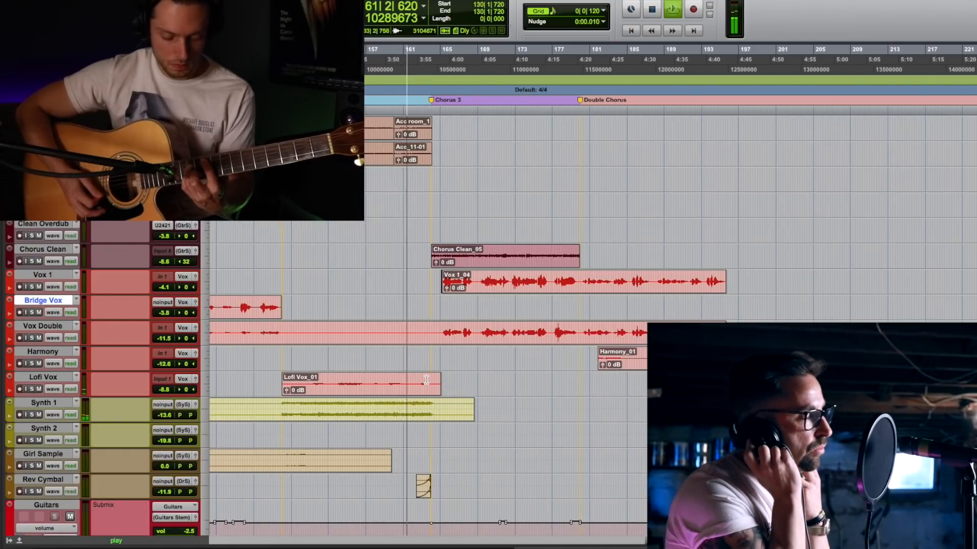
key(t)
scroll(427, 380, left, 10)
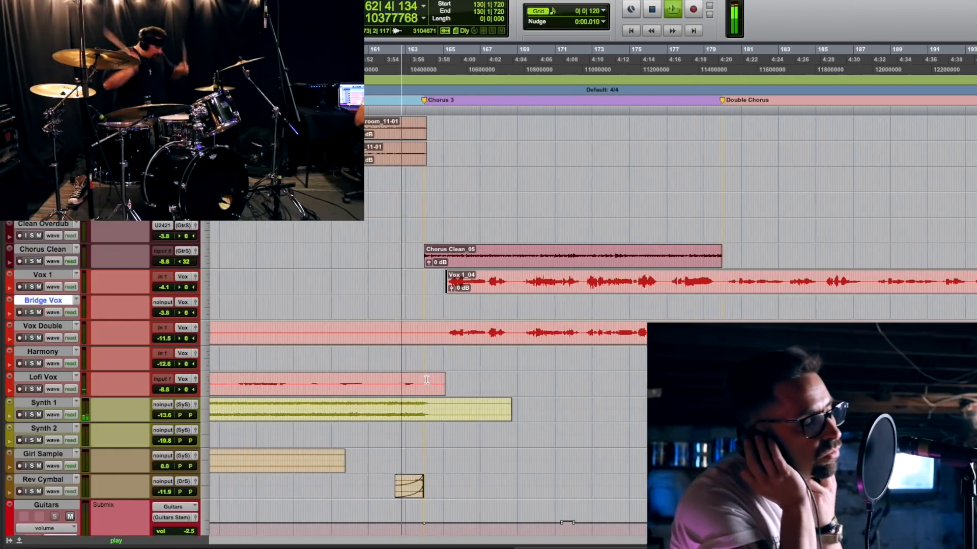
key(r)
key(r)
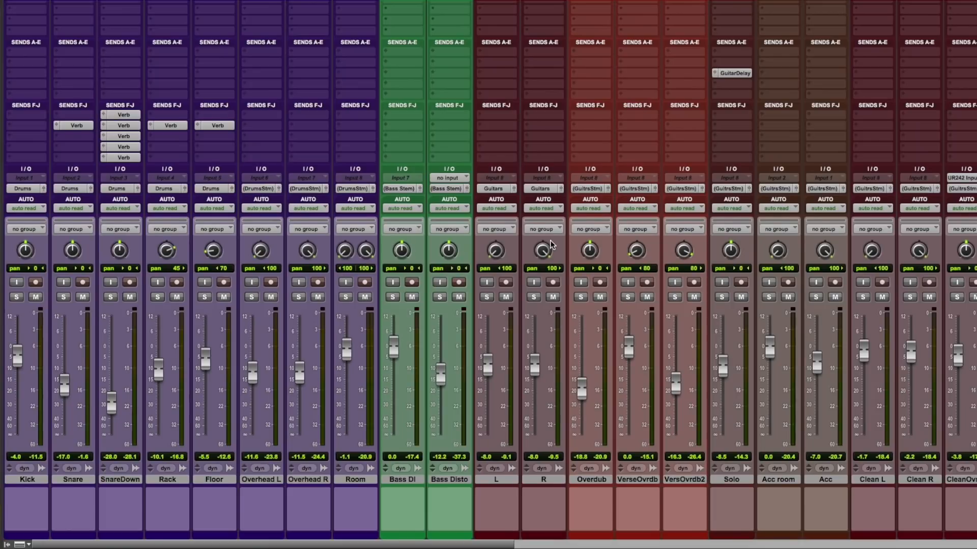
- Examine the inserts, sends and output assignments of the drum, bass and guitar channels in the Mix window
scroll(551, 240, up, 2)
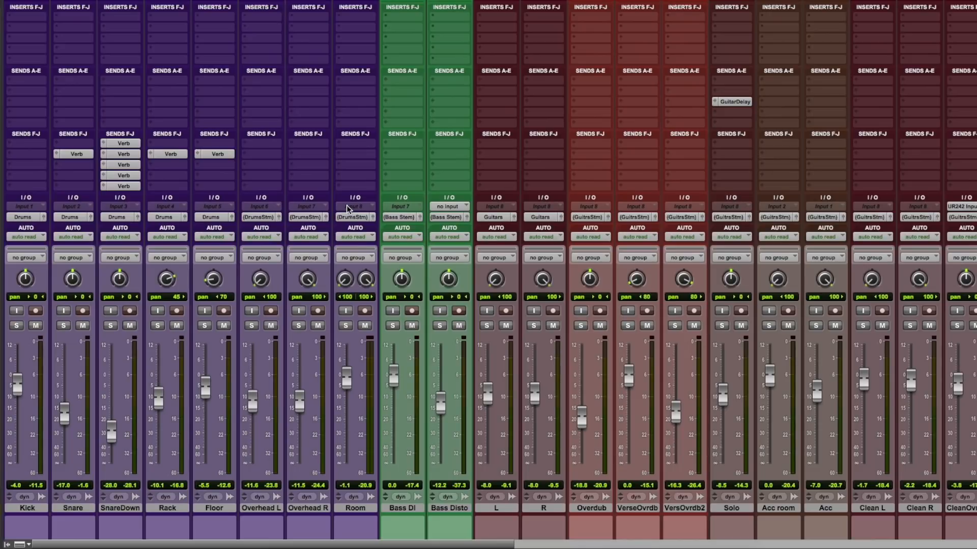
scroll(353, 198, up, 3)
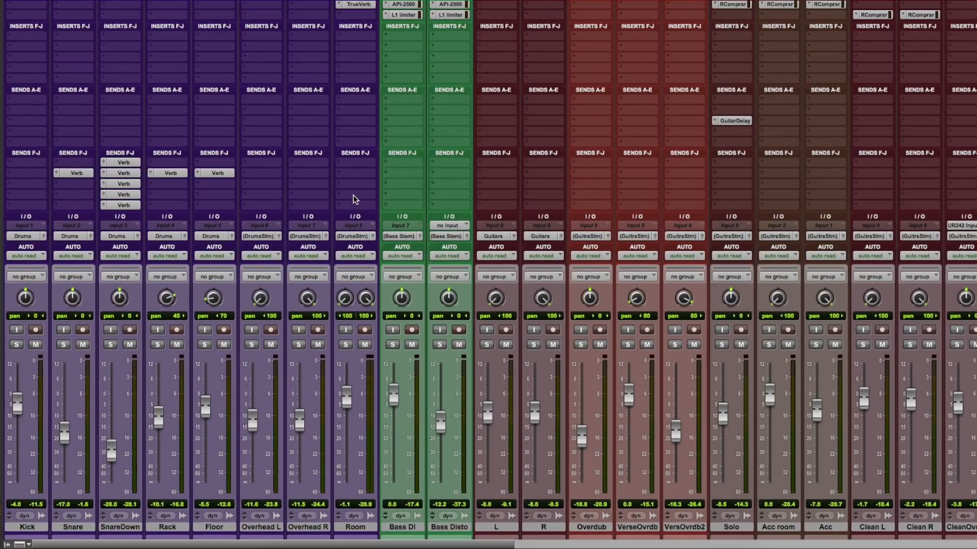
scroll(353, 194, down, 4)
scroll(352, 194, up, 2)
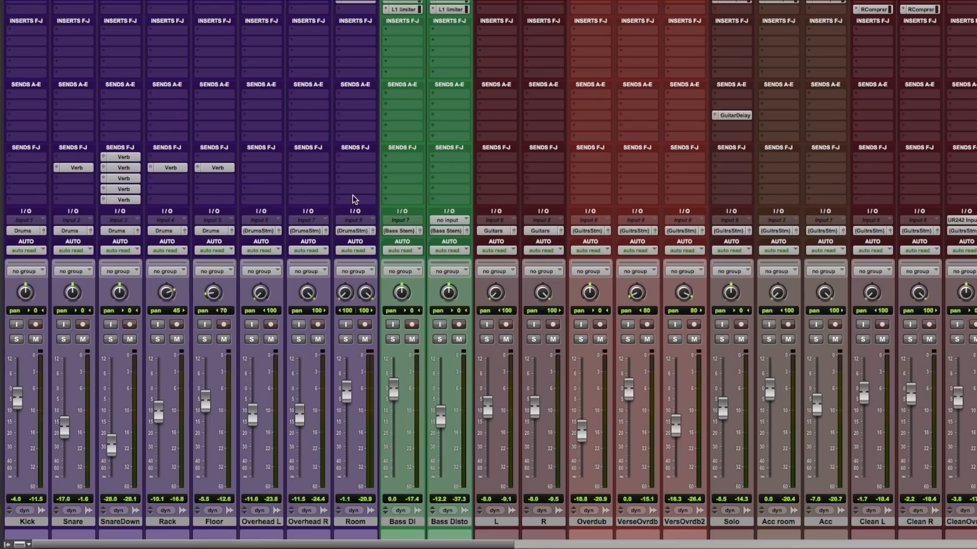
scroll(355, 198, down, 1)
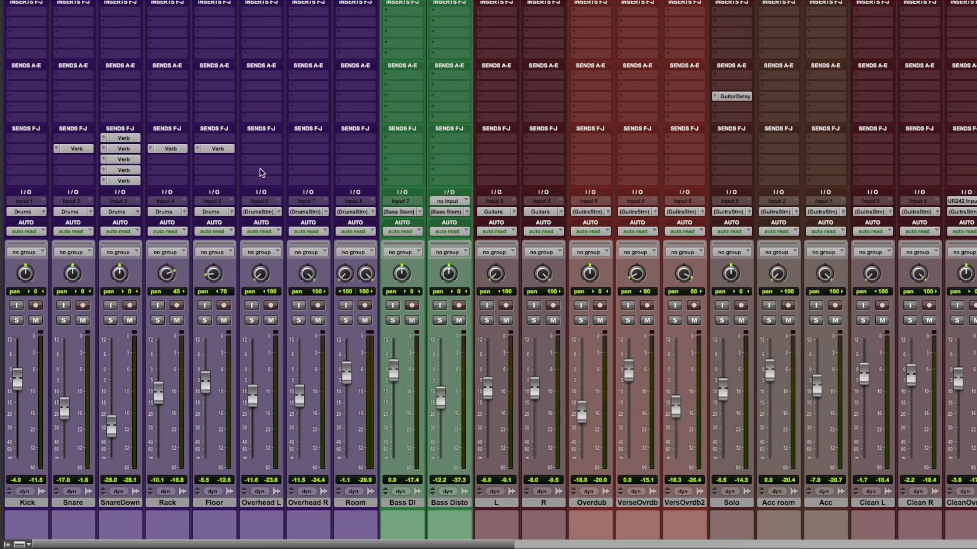
scroll(262, 164, down, 1)
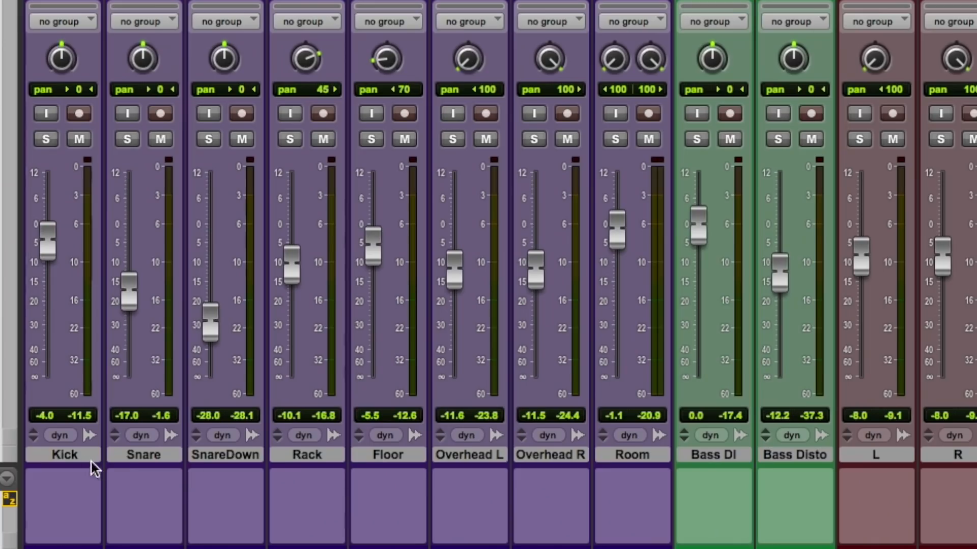
- Select all the drum tracks from Kick through Room in the mixer
click(43, 484)
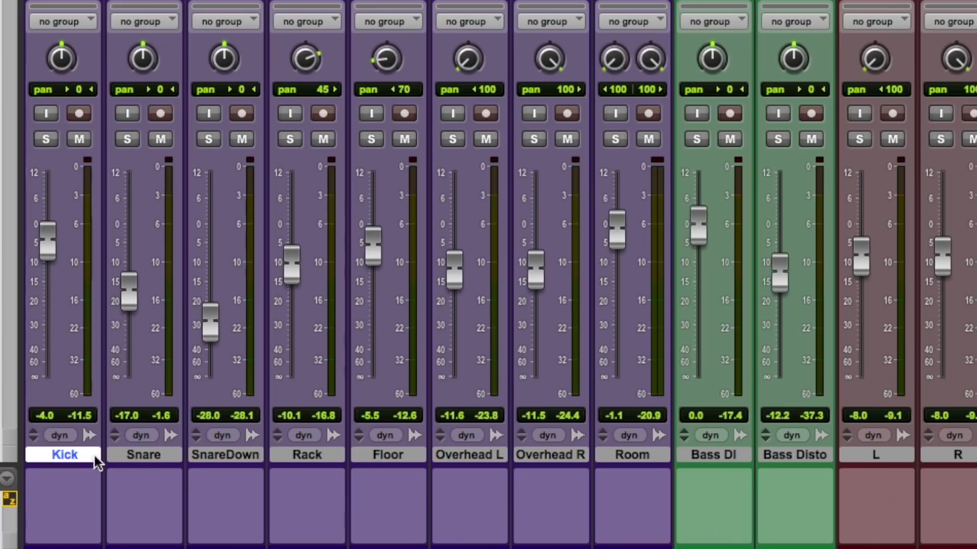
shift+click(343, 483)
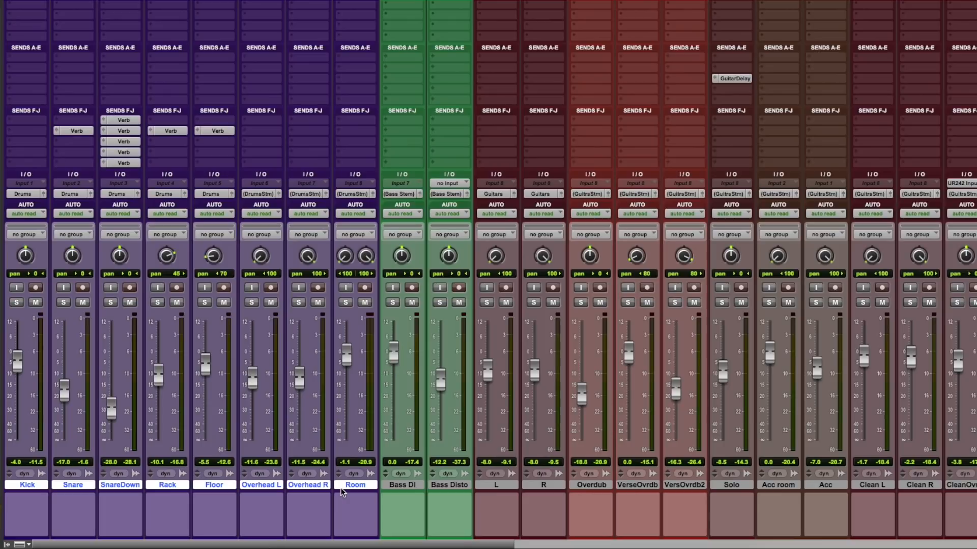
mouse_move(185, 545)
mouse_down()
mouse_move(209, 544)
mouse_move(170, 538)
mouse_move(244, 541)
mouse_move(169, 535)
mouse_up()
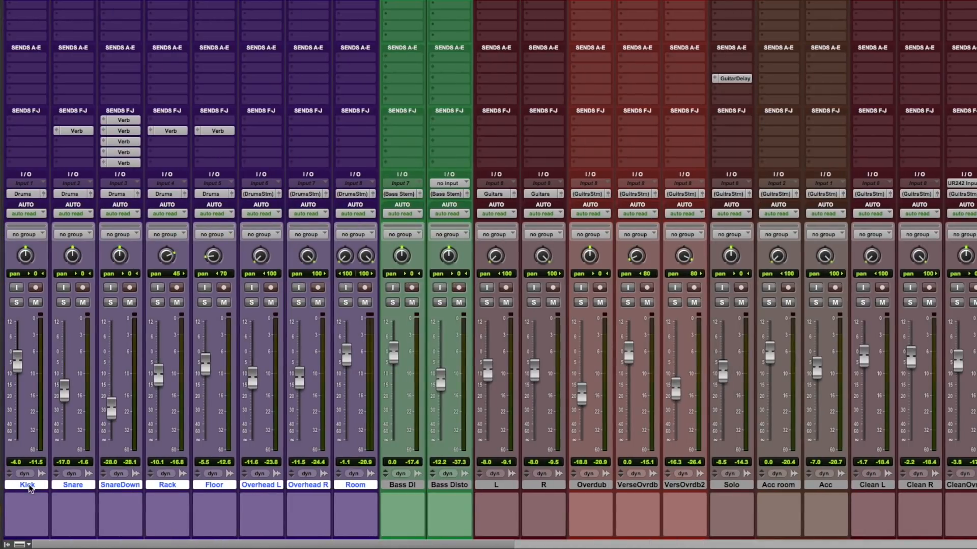
- Trace the close-mic drum routing by selecting Kick through Floor, the DRUMS submix and DrumsStem in turn
click(28, 486)
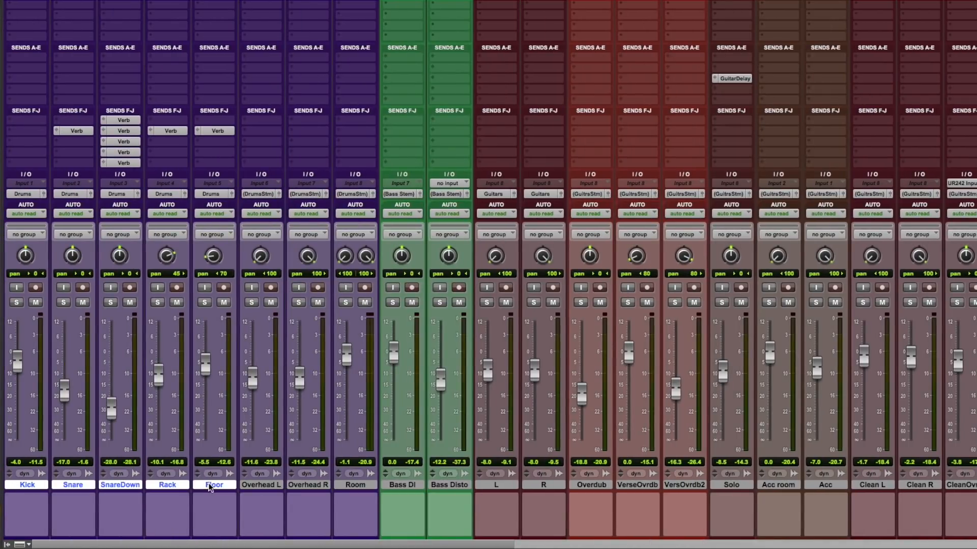
drag(157, 543, 612, 527)
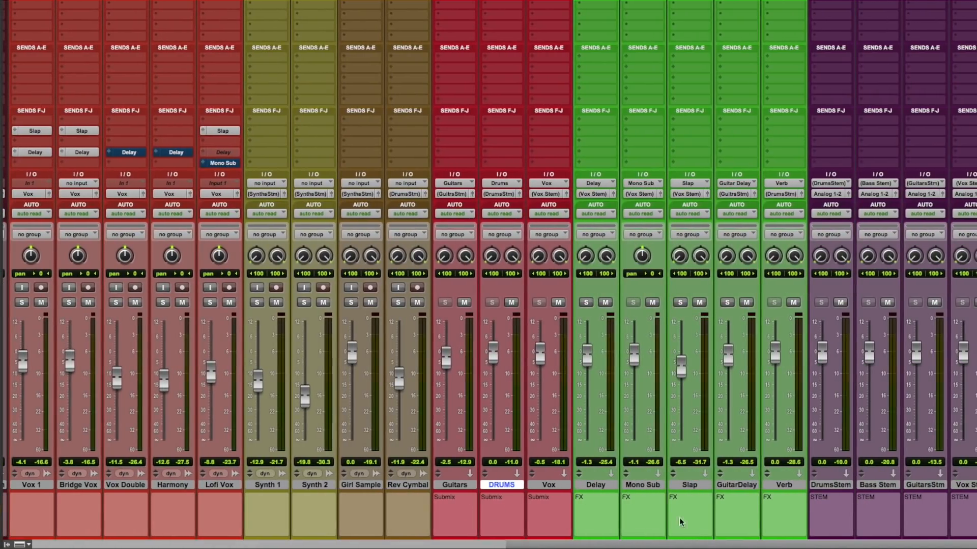
click(830, 486)
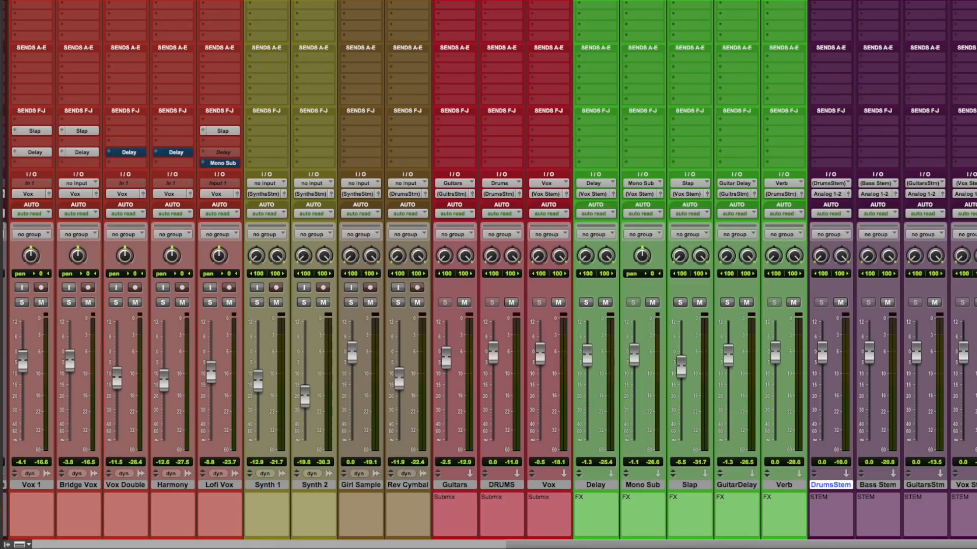
scroll(926, 478, right, 5)
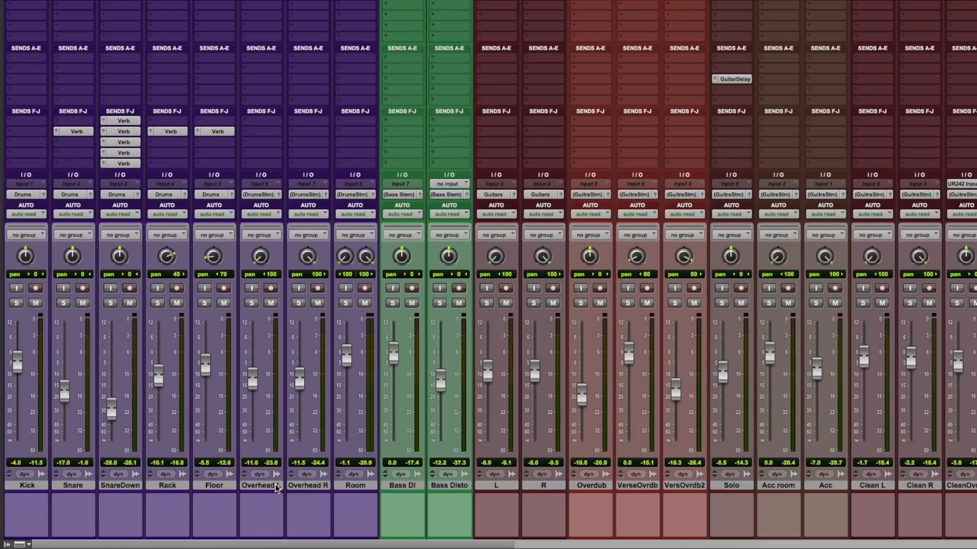
- Trace the routing of Overhead L, Overhead R and Room by selecting them, DrumsStem and Master 1 in turn
shift+click(280, 487)
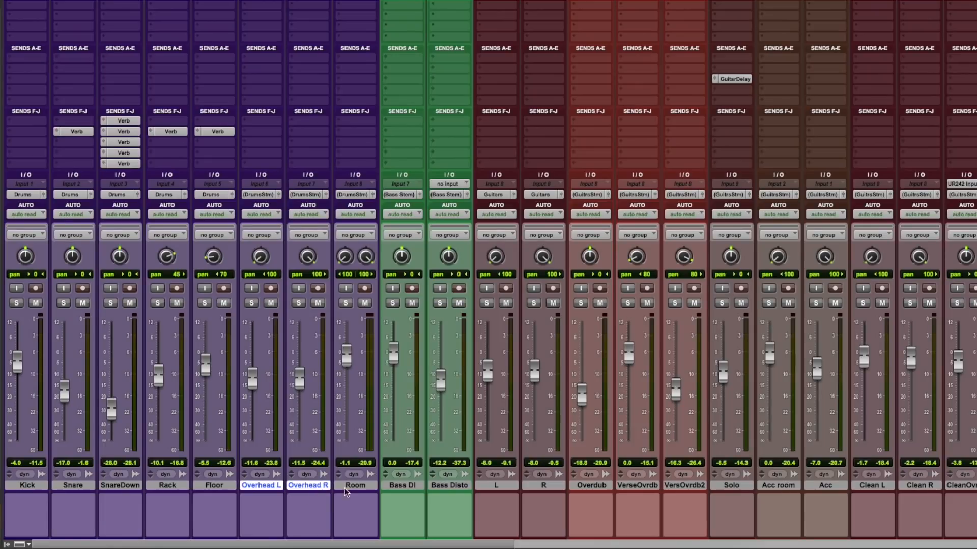
drag(341, 543, 825, 506)
click(863, 486)
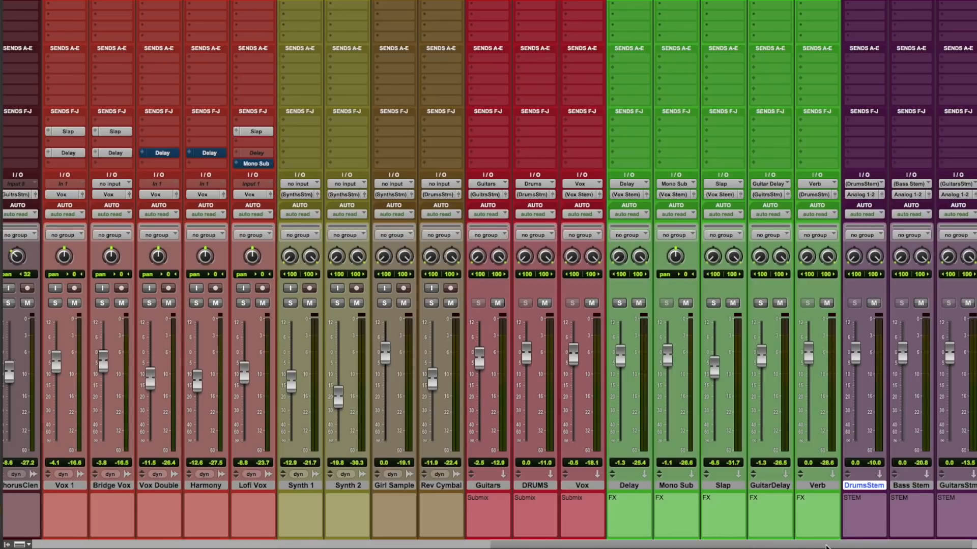
scroll(926, 499, right, 4)
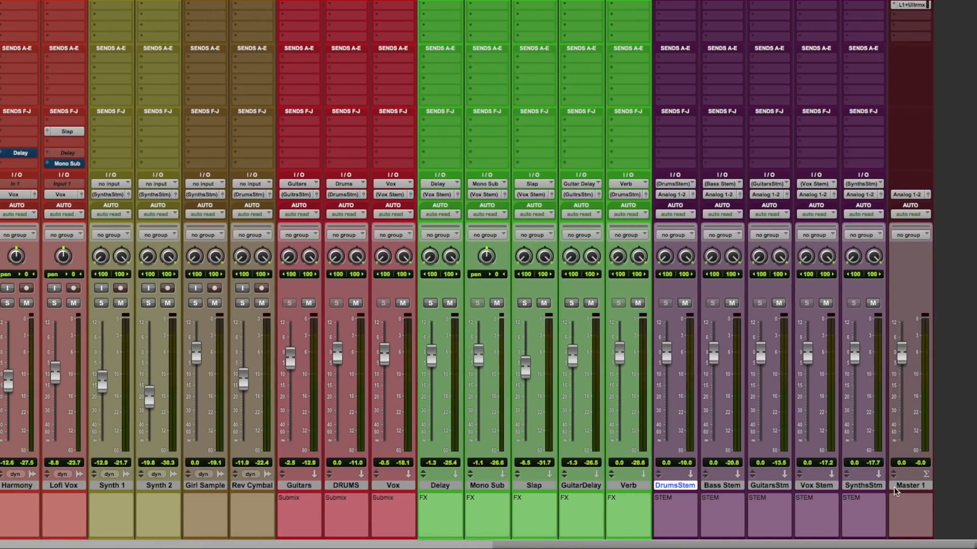
click(948, 488)
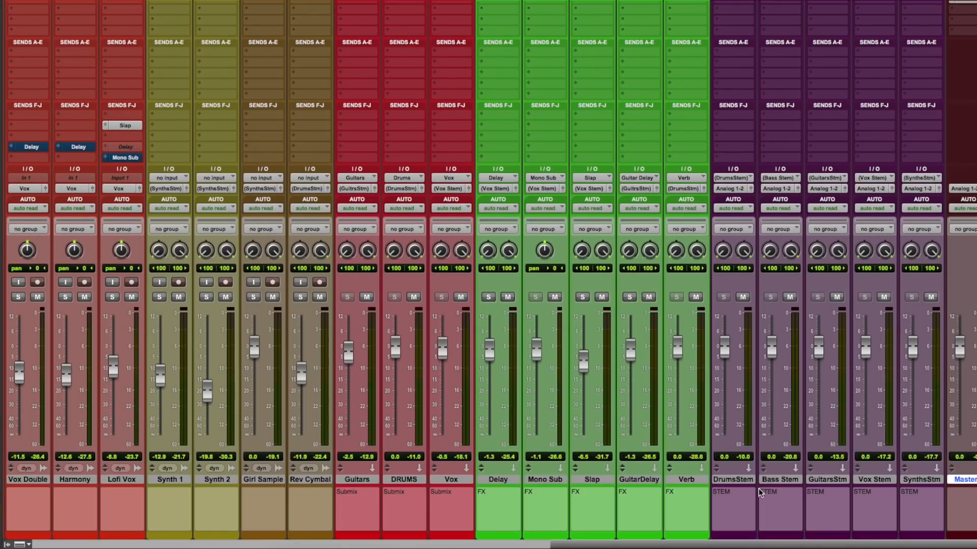
- Select the DrumsStem track and examine its input and output routing beside the other stem channels
click(751, 487)
scroll(748, 483, up, 2)
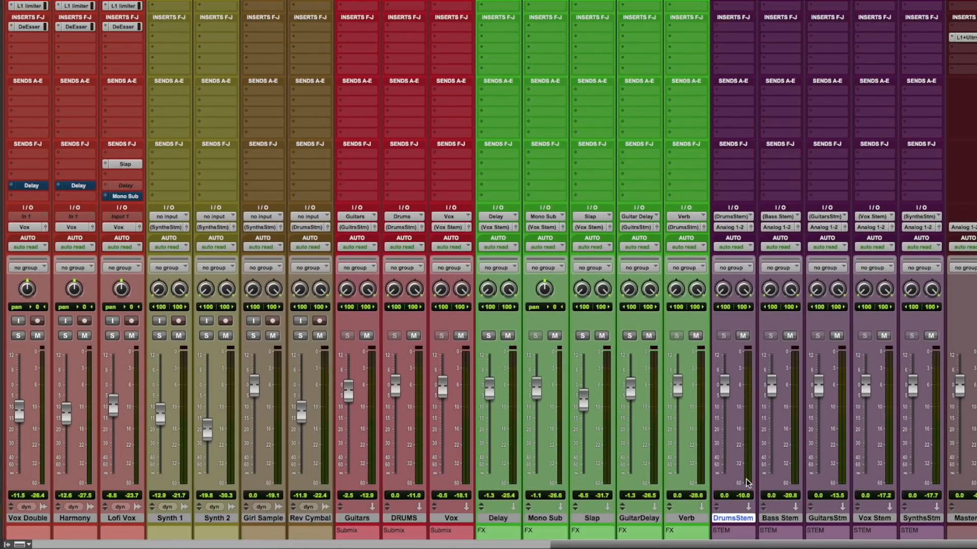
scroll(746, 478, up, 1)
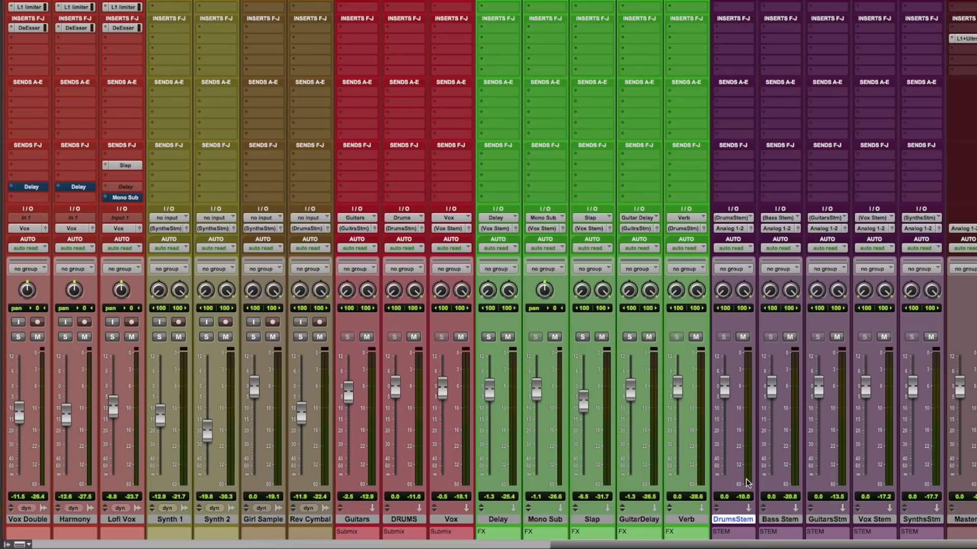
scroll(712, 496, down, 1)
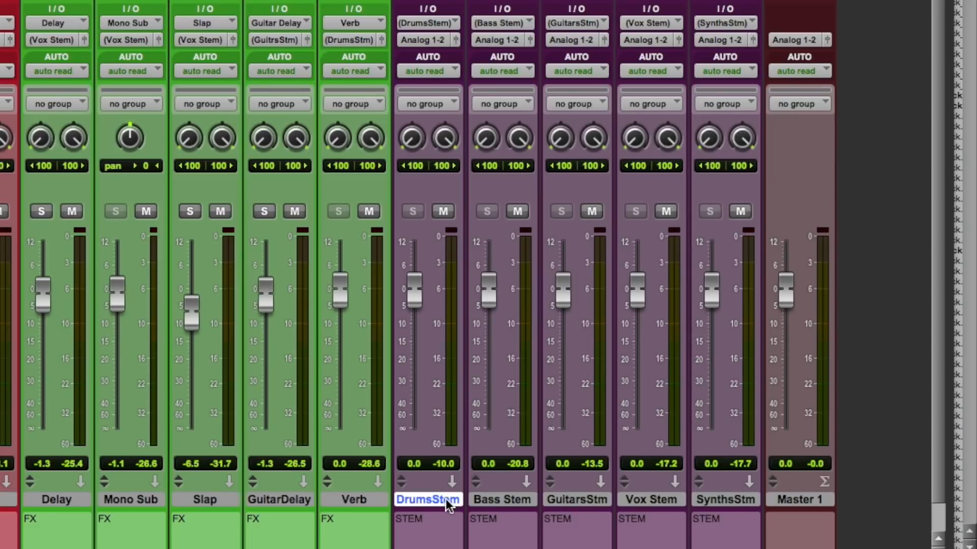
- Select Bass Stem, GuitarsStm, Vox Stem and SynthsStm in turn to point out the remaining stem tracks
click(483, 501)
click(562, 500)
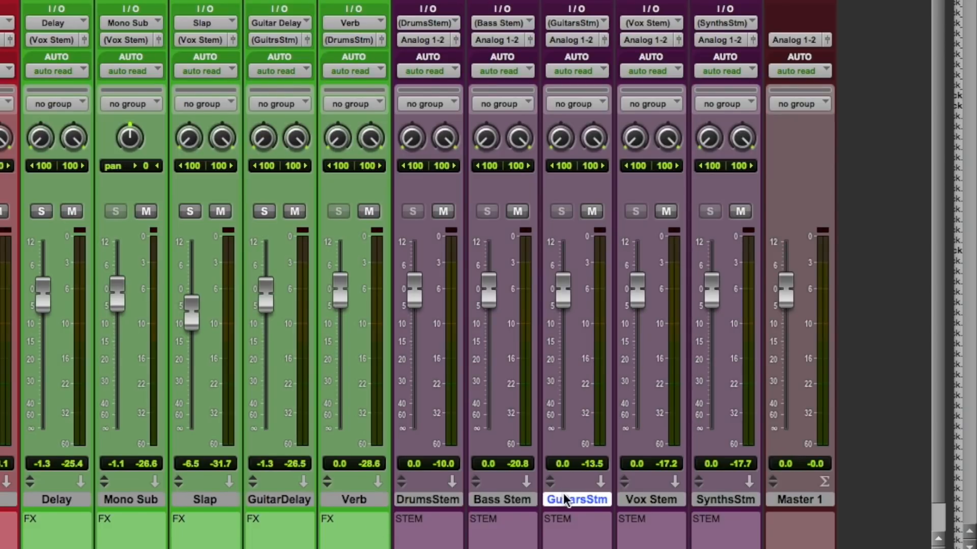
click(655, 501)
click(703, 499)
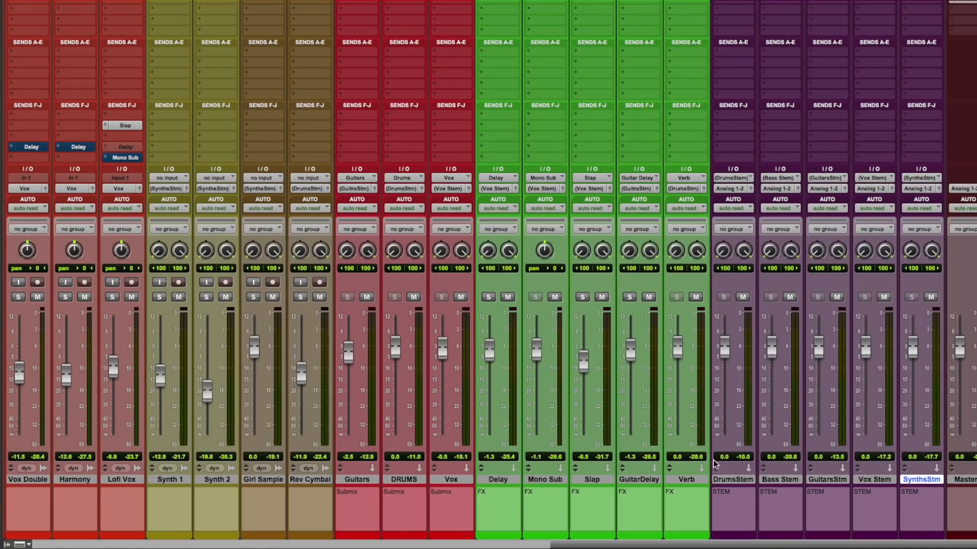
- Point out the effects return tracks by selecting Delay, Mono Sub, Slap, GuitarDelay and Verb in turn
click(503, 479)
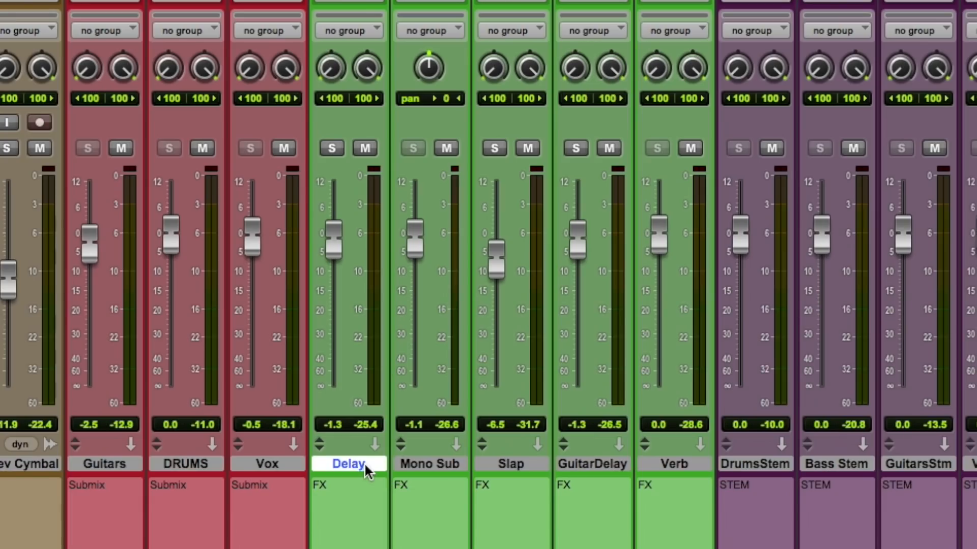
click(420, 462)
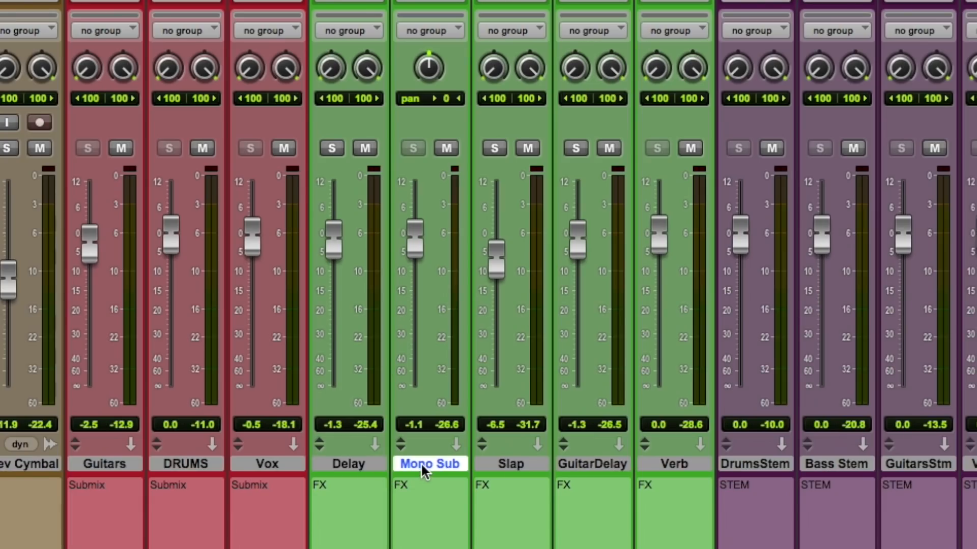
click(490, 463)
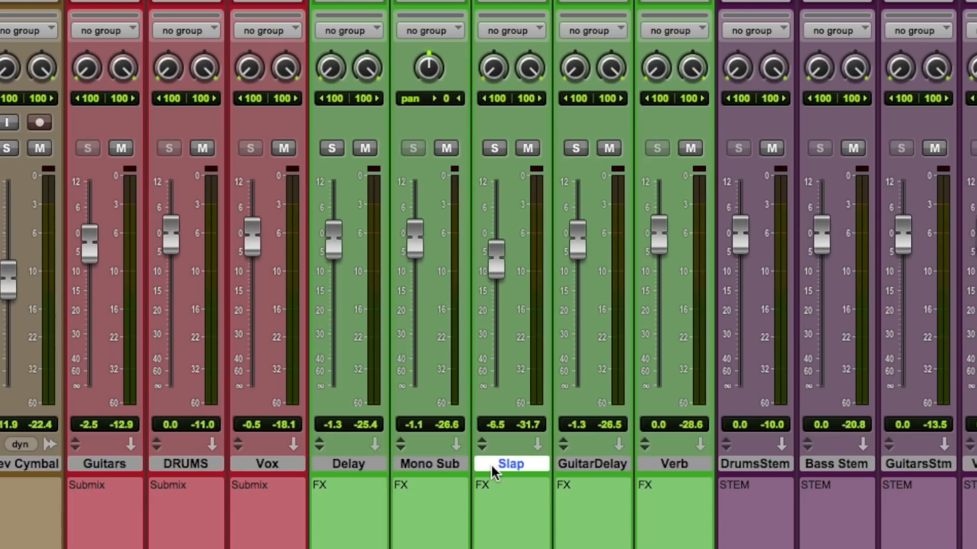
click(585, 457)
click(667, 454)
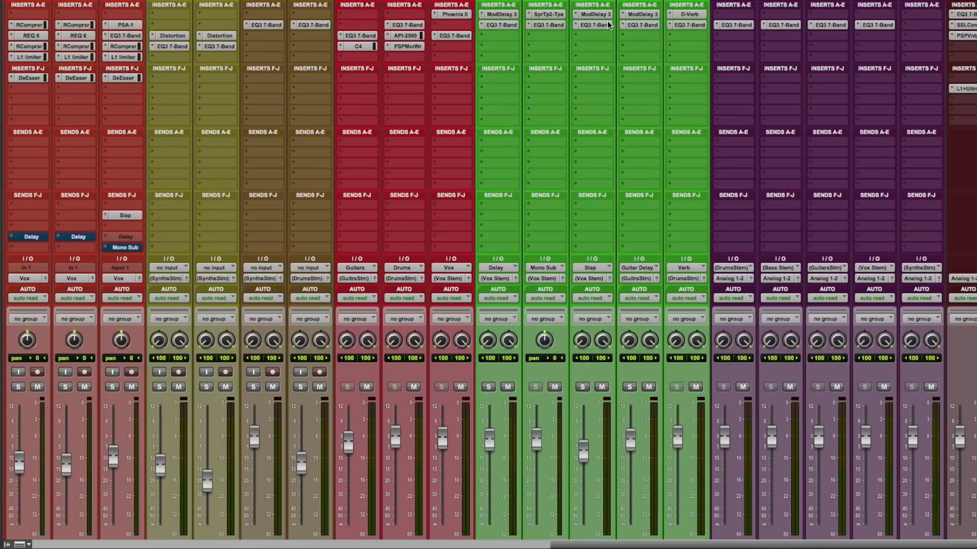
- Examine the Mod Delay III settings on Slap and the D-Verb settings on Verb, and close the plug-in window
click(603, 15)
drag(595, 34, 631, 109)
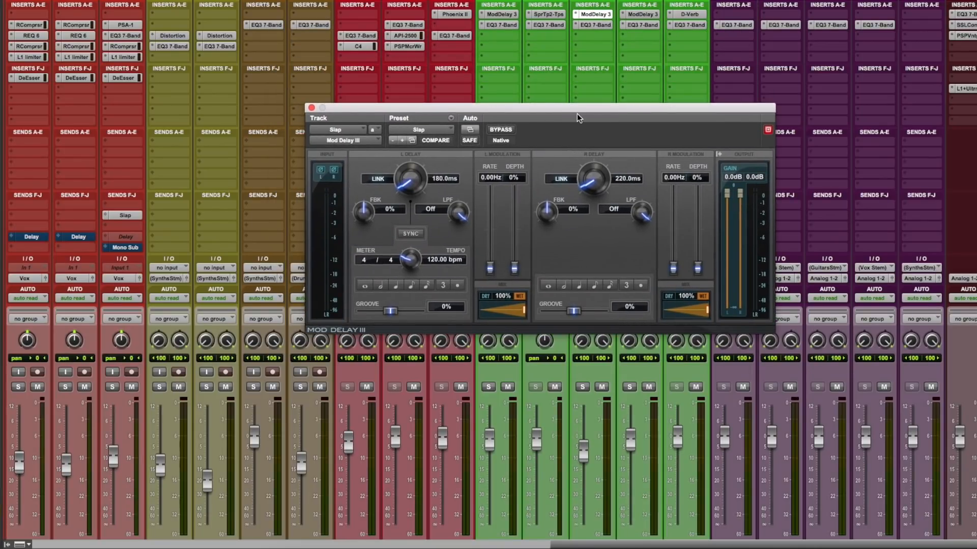
click(690, 14)
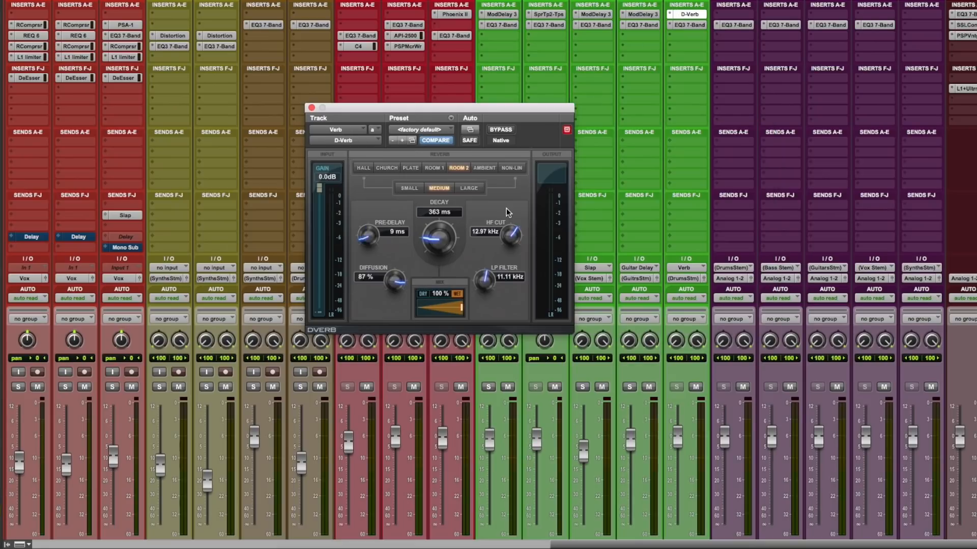
click(311, 107)
- Show the guitar tracks in the Edit window and select L through Verse Overdub2 across the whole song
scroll(587, 123, down, 5)
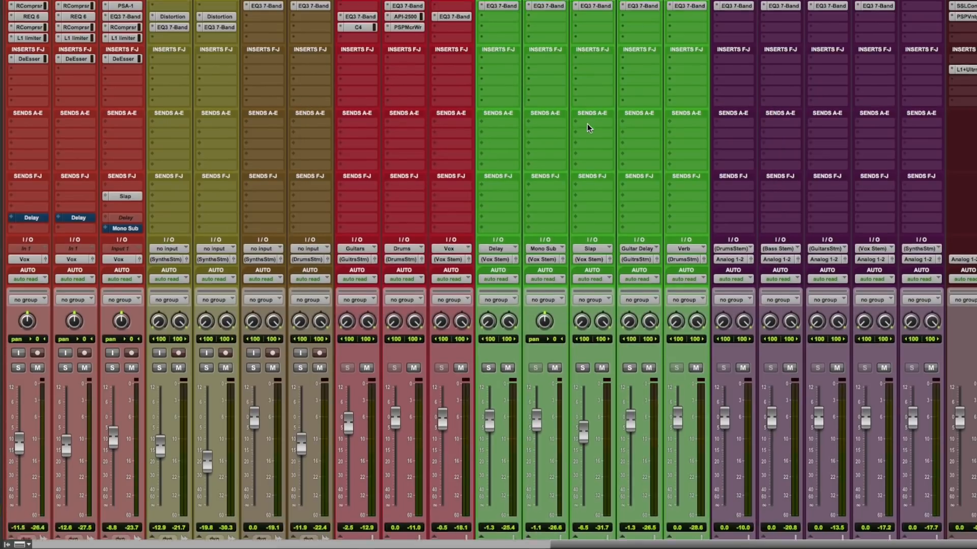
scroll(613, 149, left, 15)
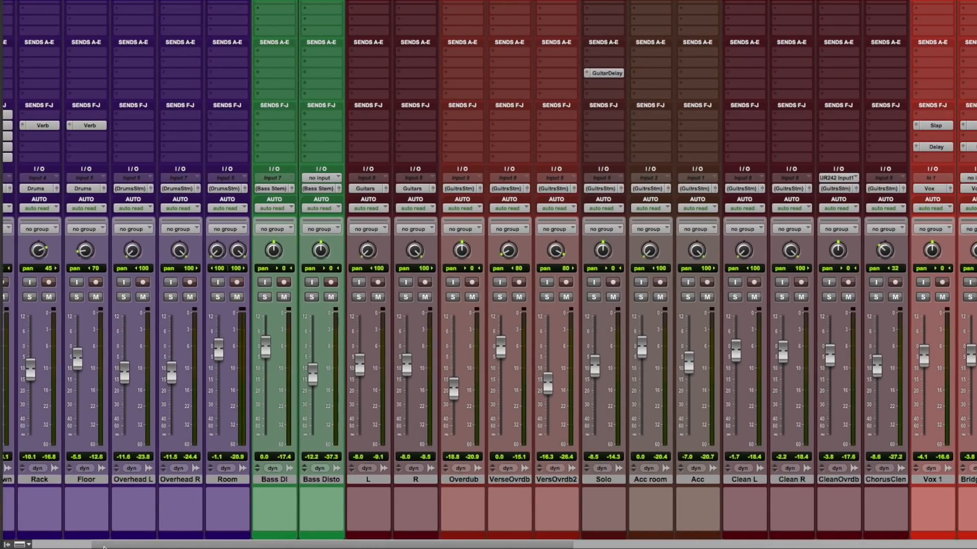
key(super+equal)
scroll(307, 354, up, 6)
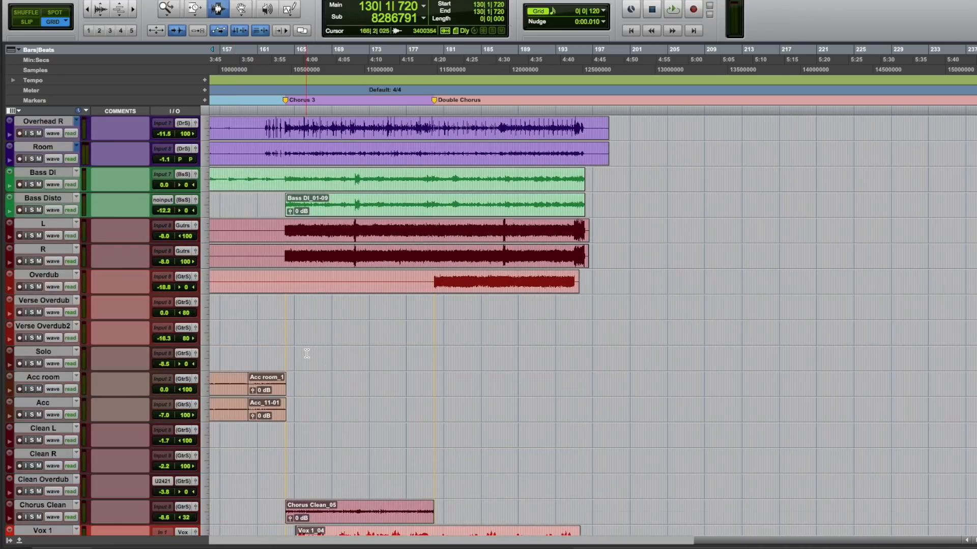
scroll(307, 353, up, 2)
scroll(316, 354, left, 20)
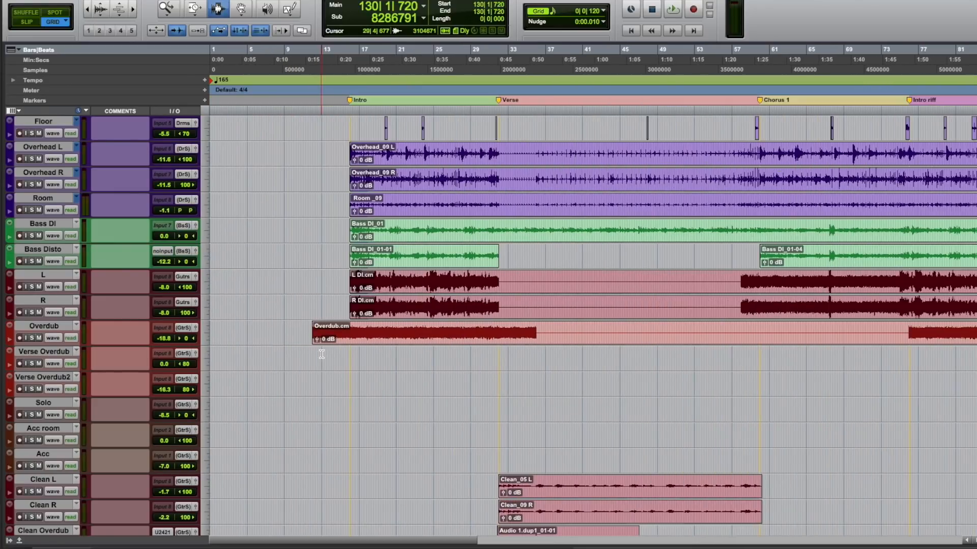
drag(344, 285, 505, 311)
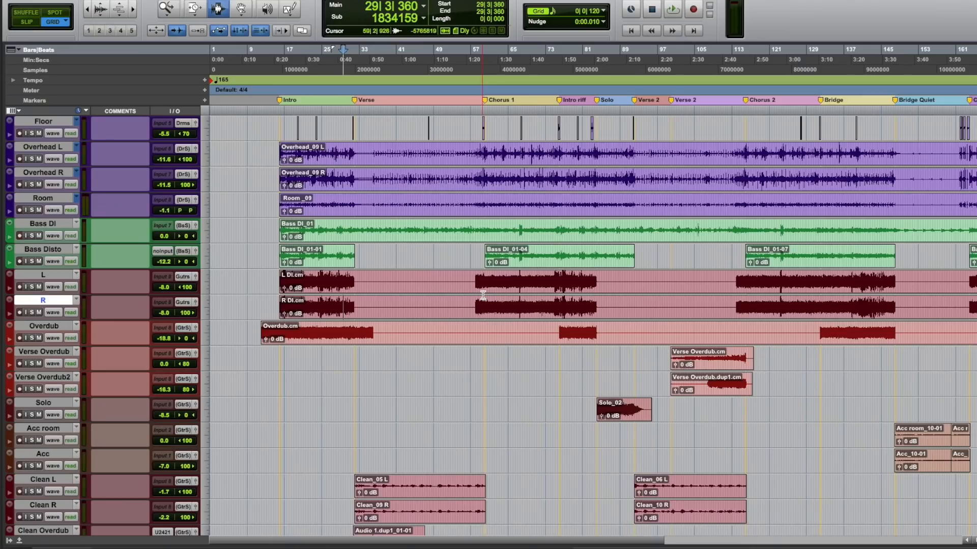
key(r)
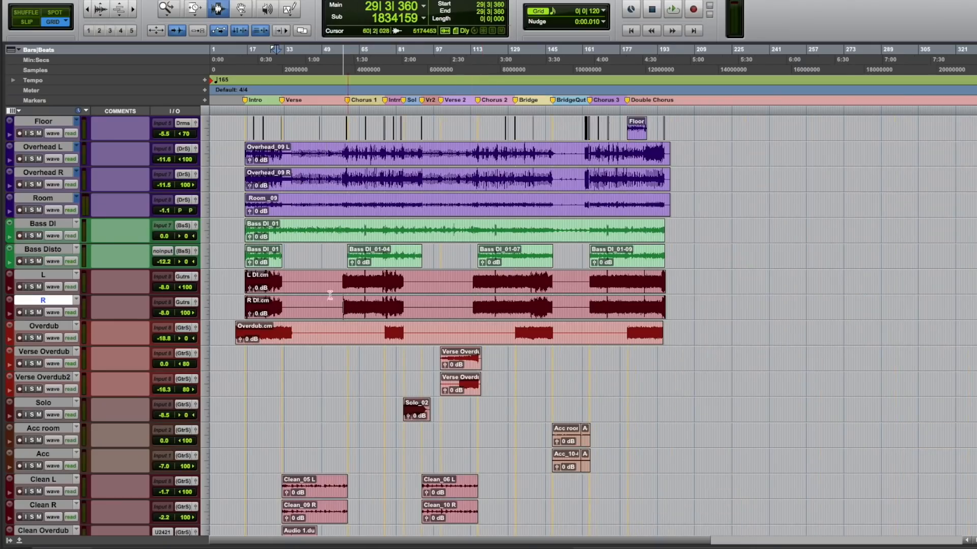
drag(214, 283, 667, 380)
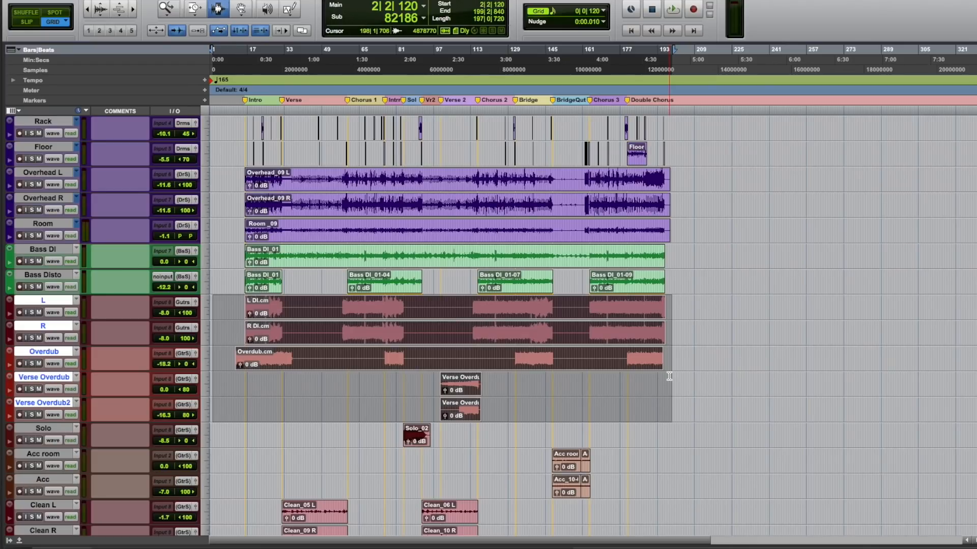
- Examine the gate, EQ and compressor settings of the Kick track's MH ChannelStrip in the mixer, and close it
scroll(669, 376, up, 1)
scroll(670, 376, up, 1)
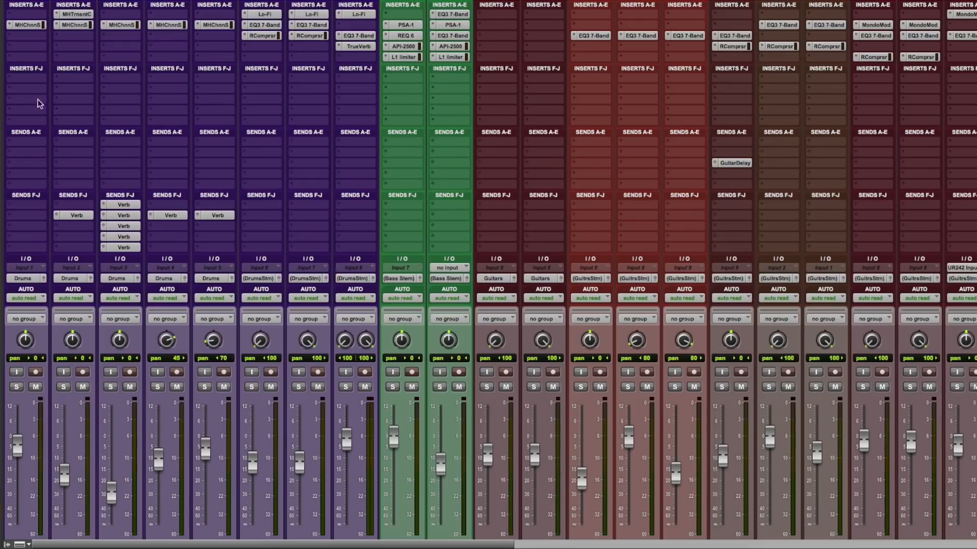
click(25, 26)
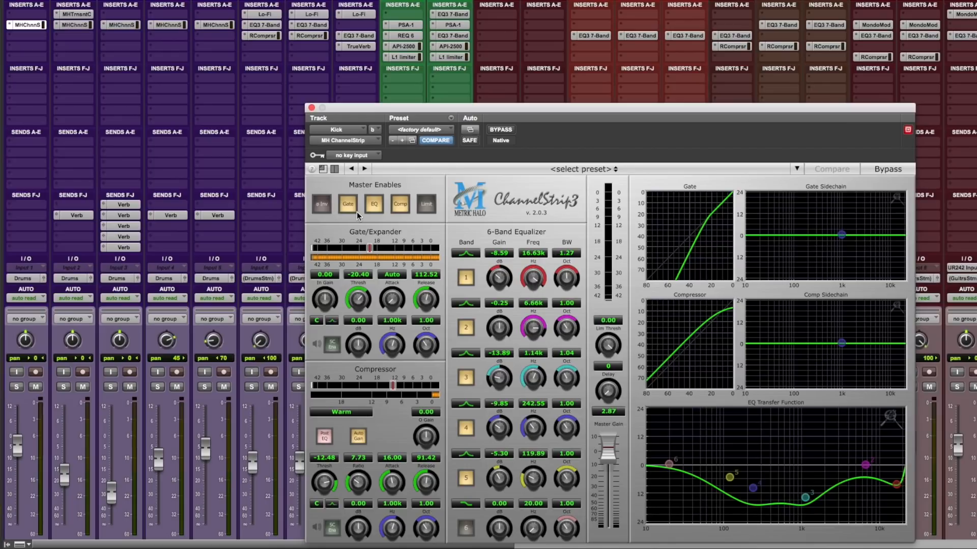
click(311, 108)
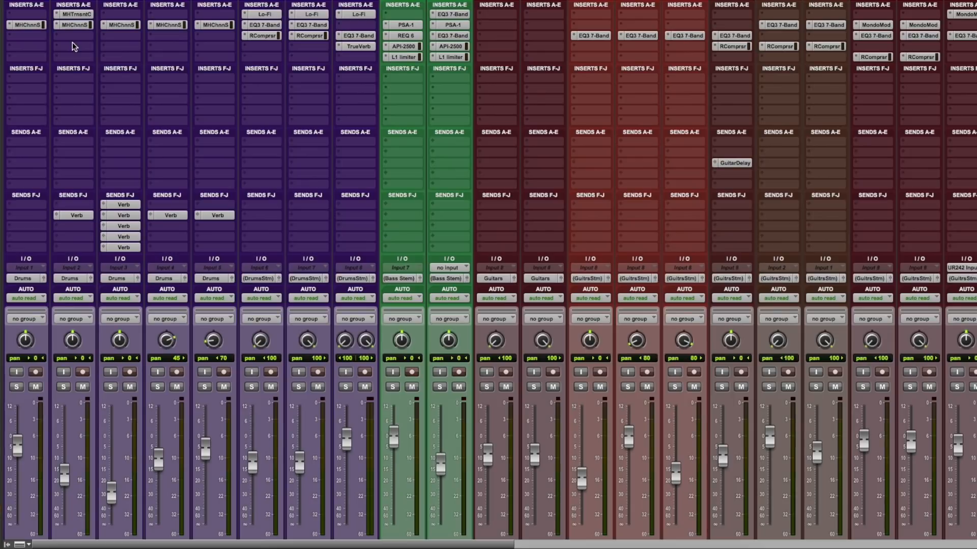
- Solo the Snare track, play it from the Intro section, and return to the mixer
scroll(72, 42, down, 3)
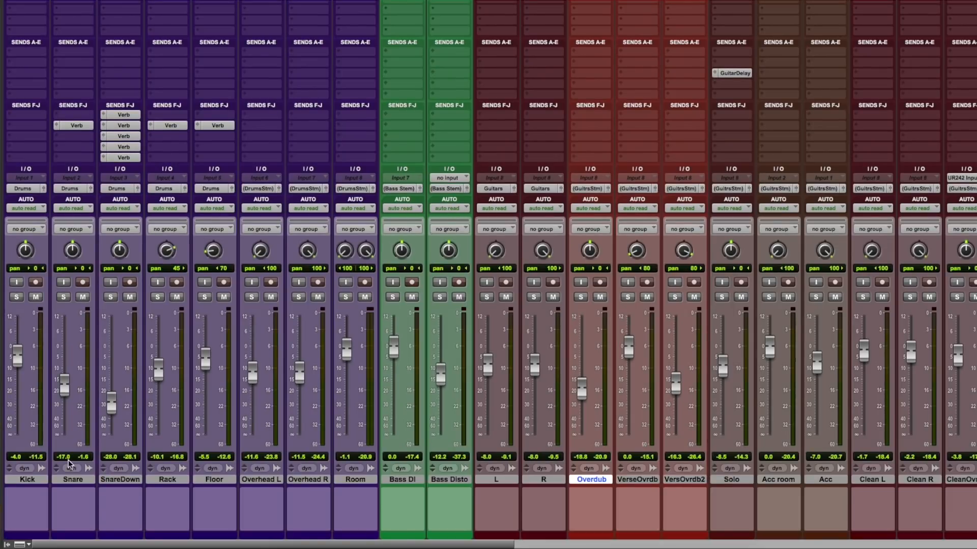
click(73, 480)
click(66, 297)
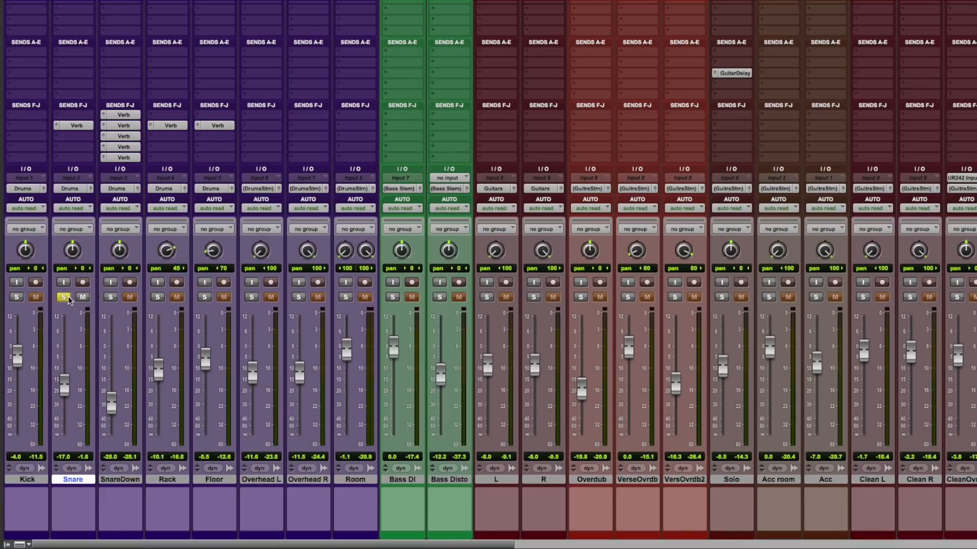
key(ctrl+equal)
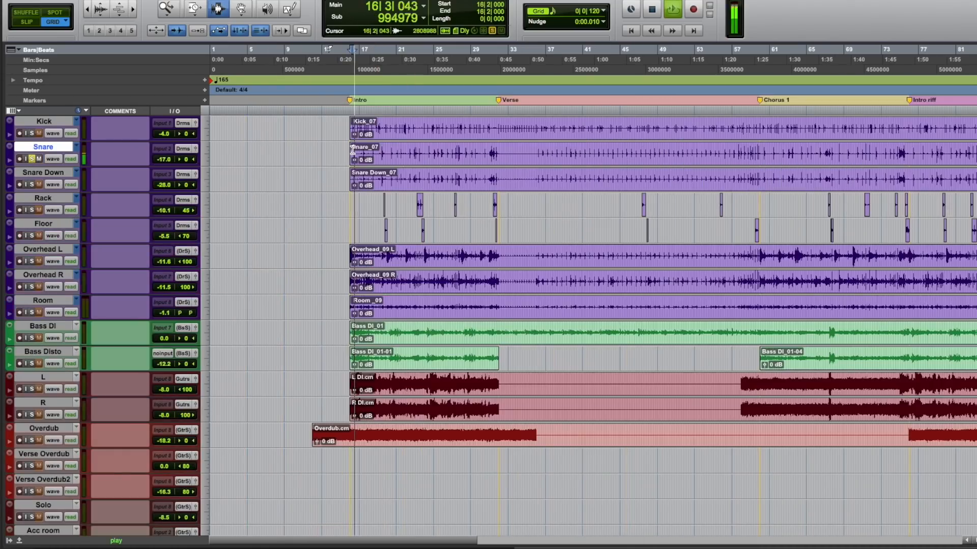
key(ctrl+equal)
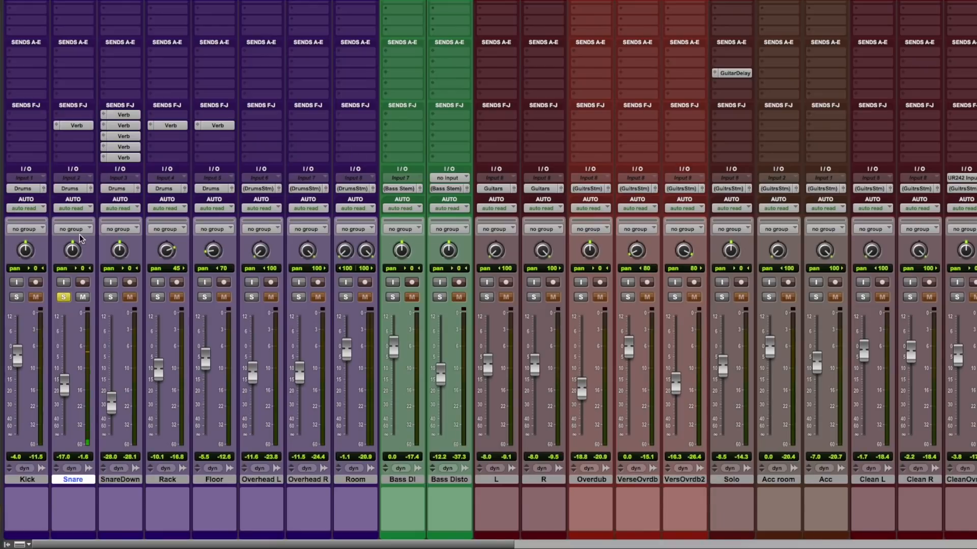
- Examine the Snare's MH TransientControl and MH ChannelStrip inserts, ending with TransientControl open
scroll(76, 230, up, 5)
scroll(76, 224, down, 1)
scroll(76, 224, down, 1)
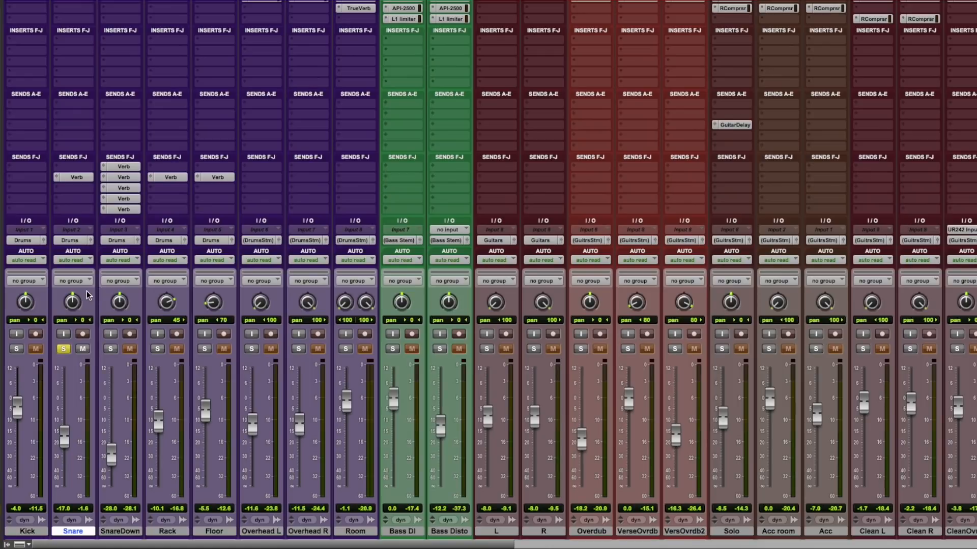
scroll(87, 295, up, 2)
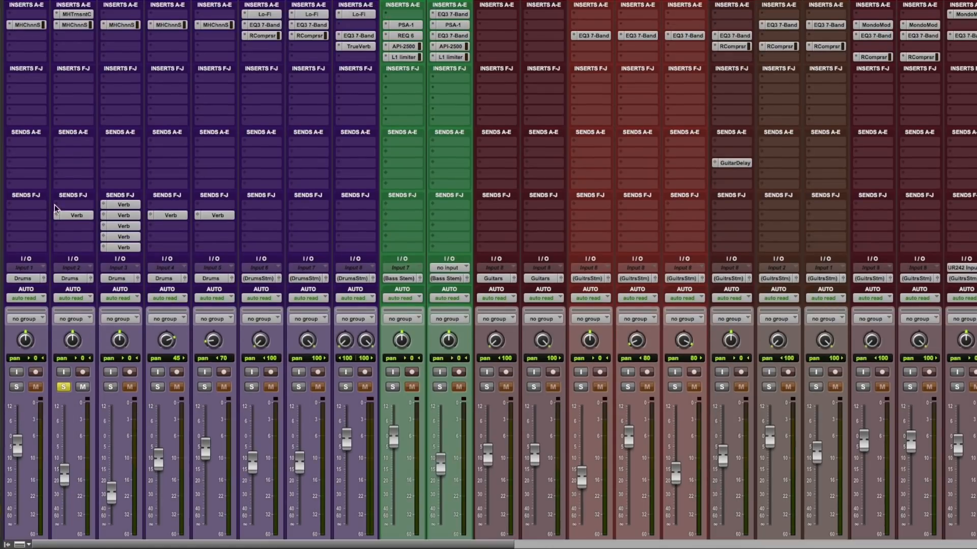
click(81, 16)
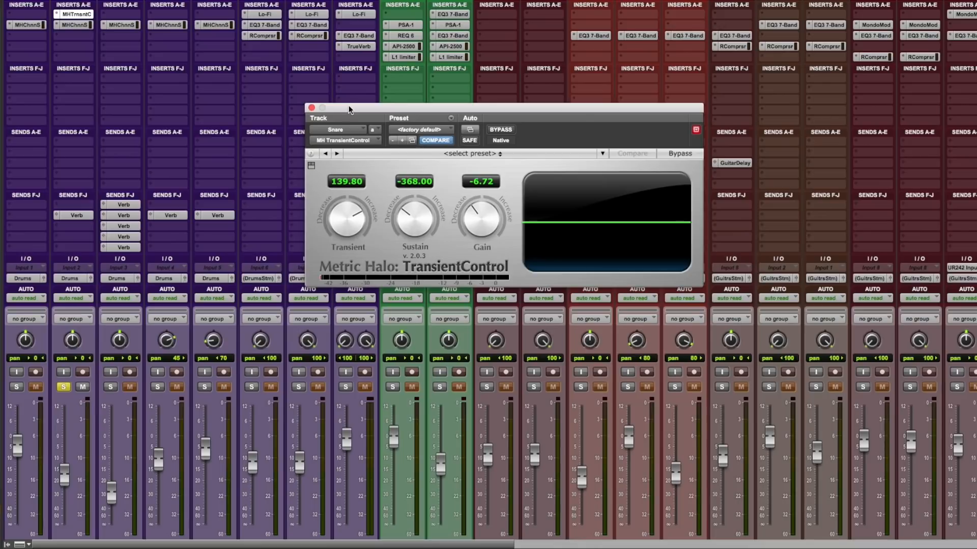
click(74, 24)
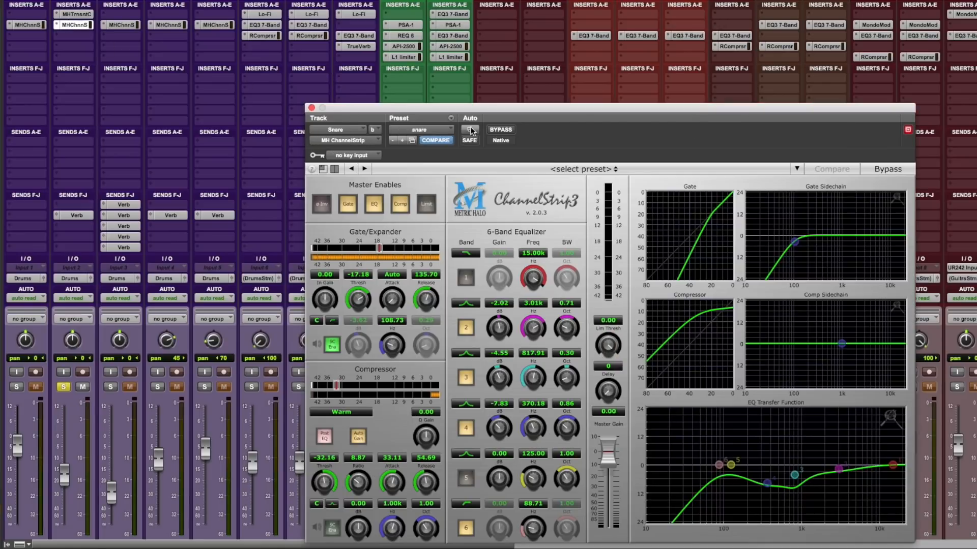
click(74, 14)
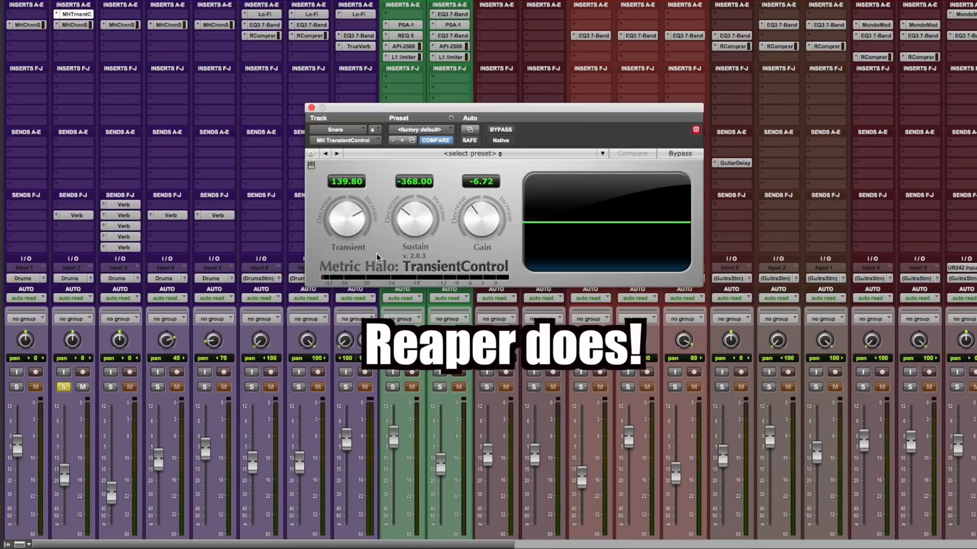
- Toggle the bypass of the Snare's MH TransientControl repeatedly to compare the sound with and without it
click(496, 130)
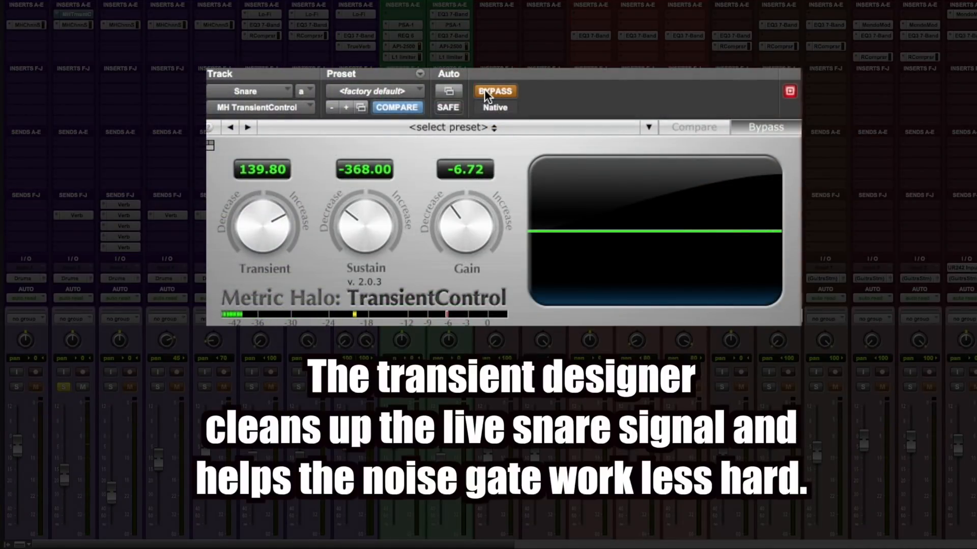
click(484, 90)
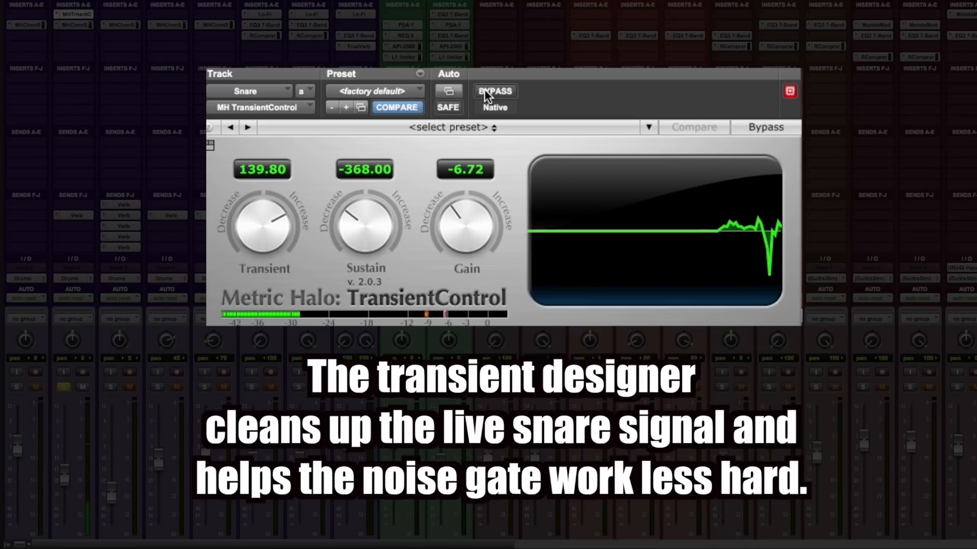
click(485, 90)
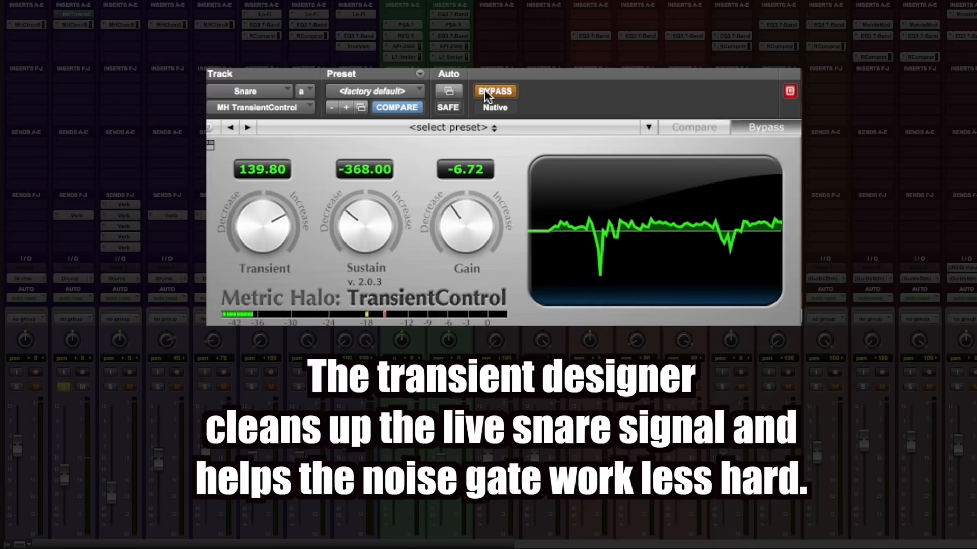
click(484, 90)
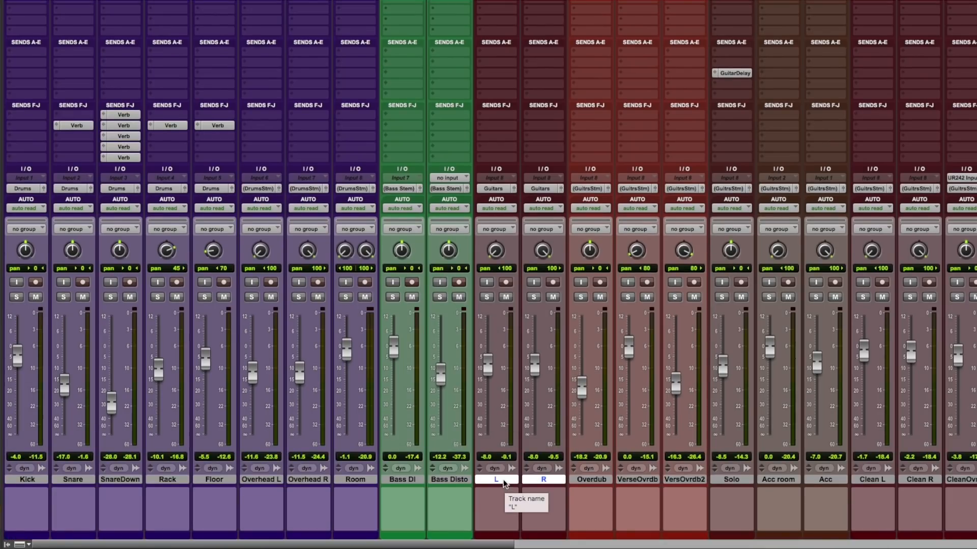
- Examine the EQ3 7-Band and C4 inserts on the Guitars submix, and clear the solo on guitar tracks L and R
scroll(514, 430, up, 5)
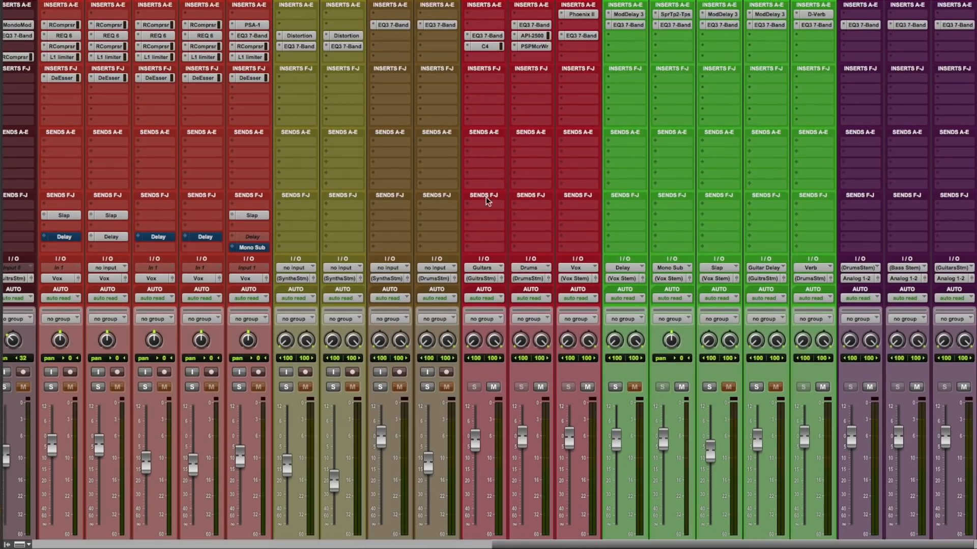
click(489, 35)
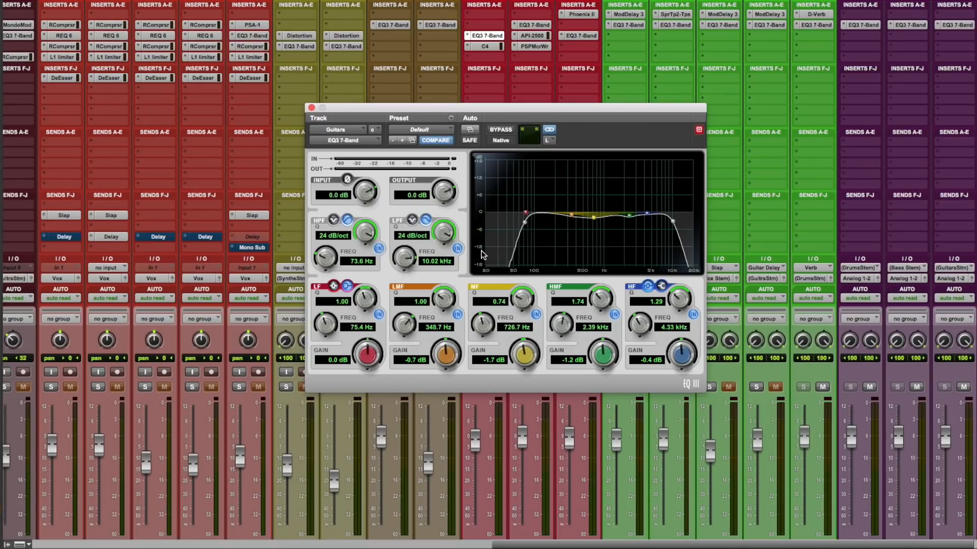
click(489, 45)
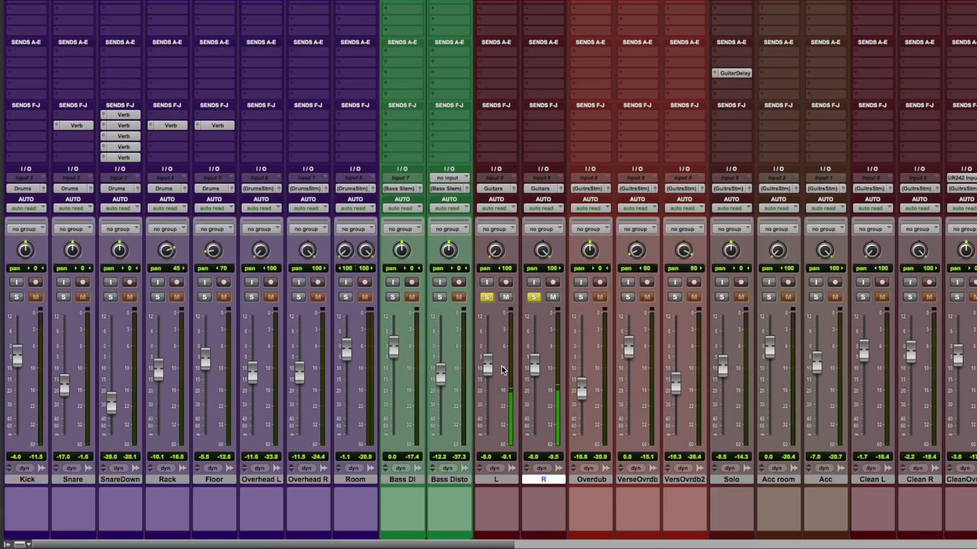
alt+click(488, 298)
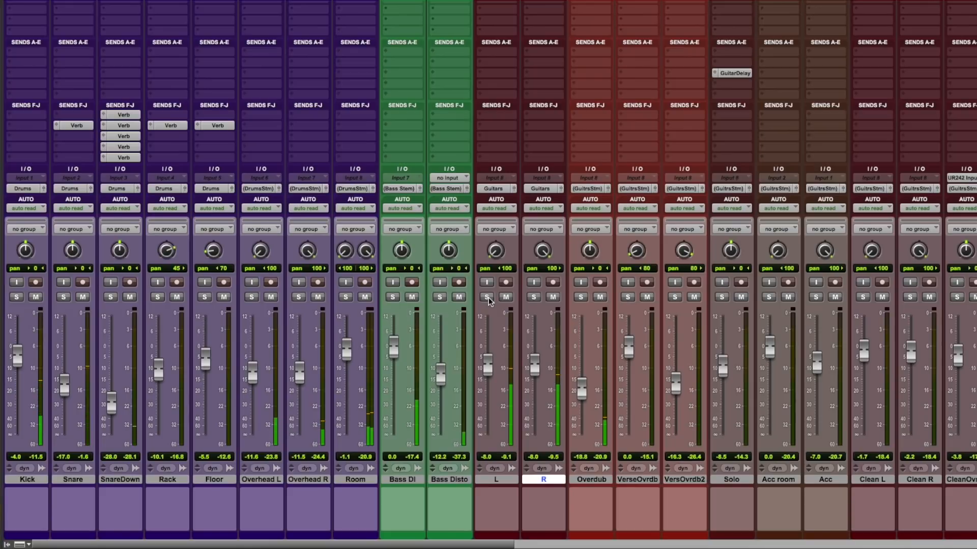
- Examine the SansAmp PSA-1 inserts on Bass DI and Bass Disto, and open Bass Disto's EQ3 7-Band
scroll(488, 298, right, 3)
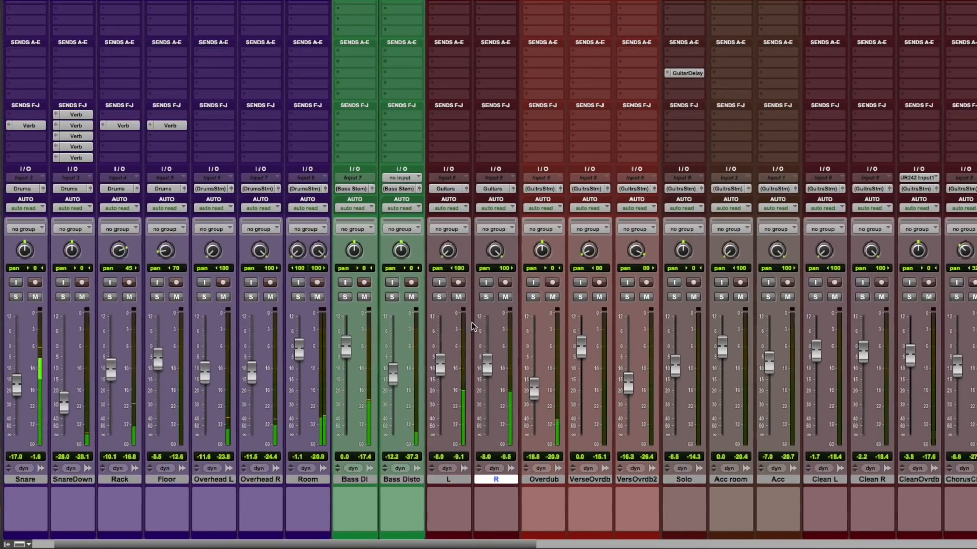
scroll(471, 323, right, 3)
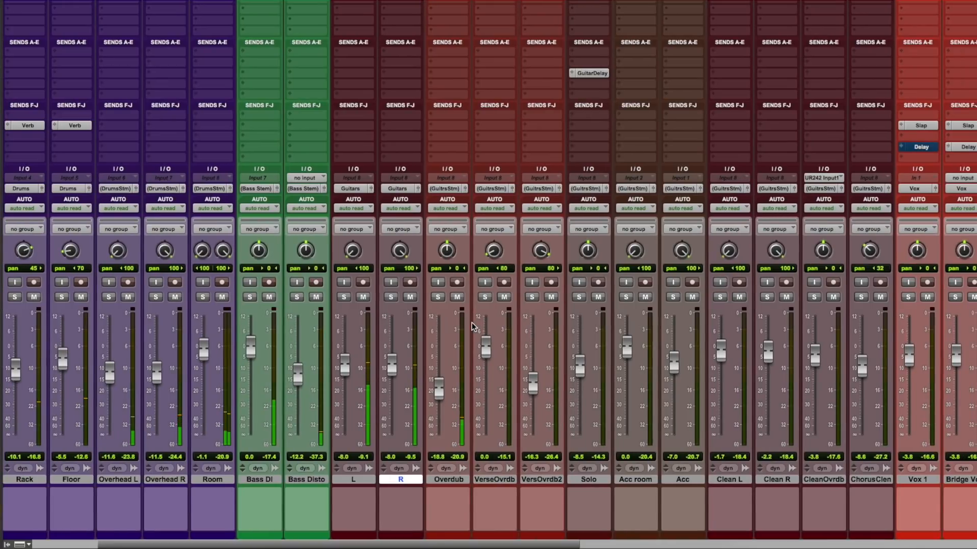
scroll(472, 325, right, 1)
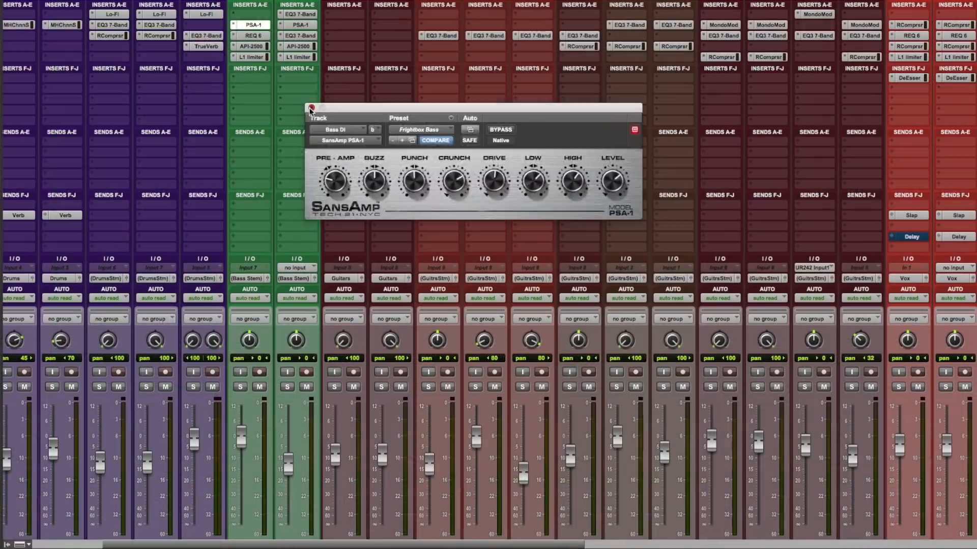
click(200, 40)
scroll(160, 356, down, 5)
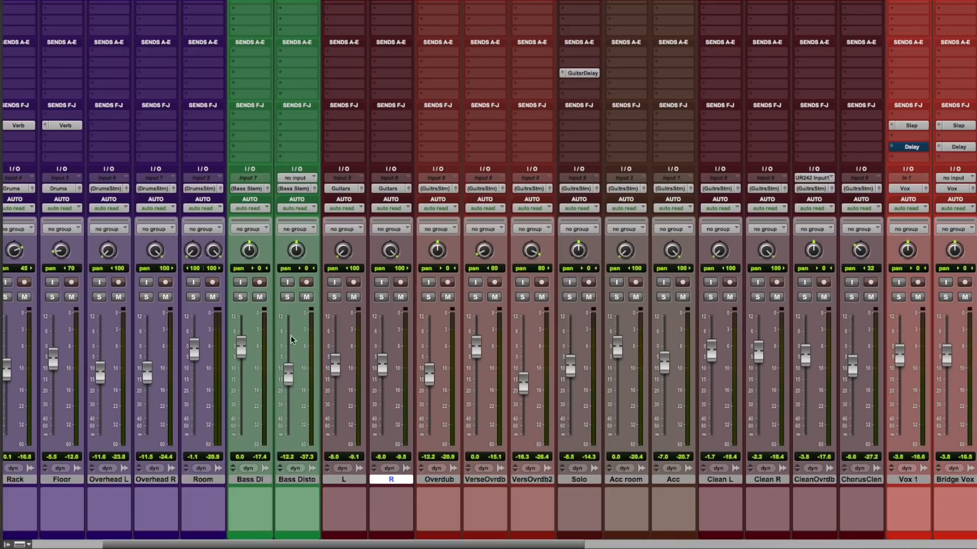
scroll(279, 137, up, 3)
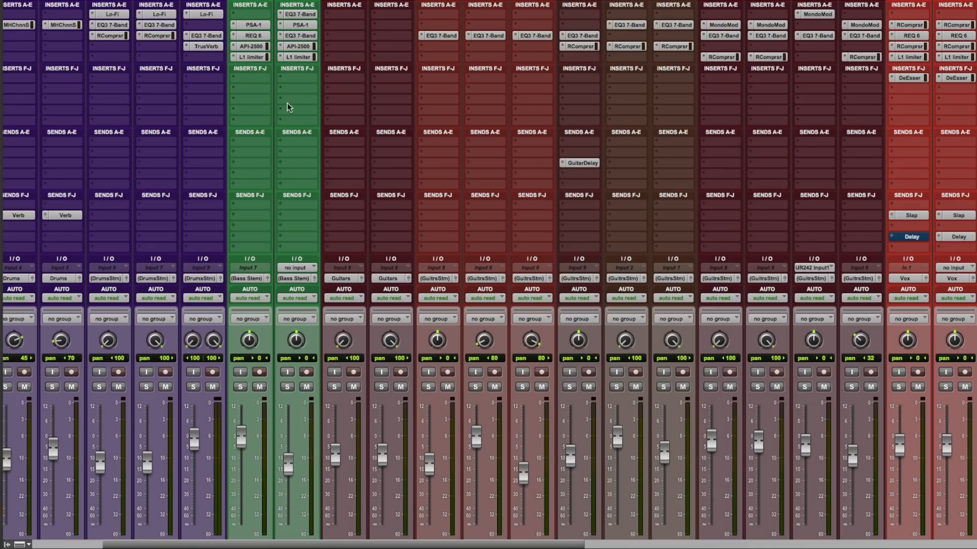
click(298, 26)
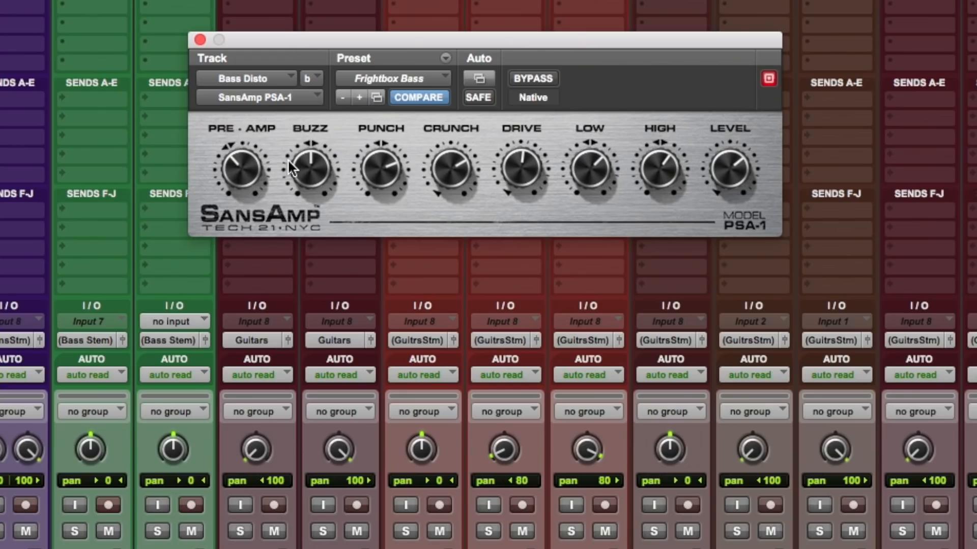
click(200, 40)
click(300, 36)
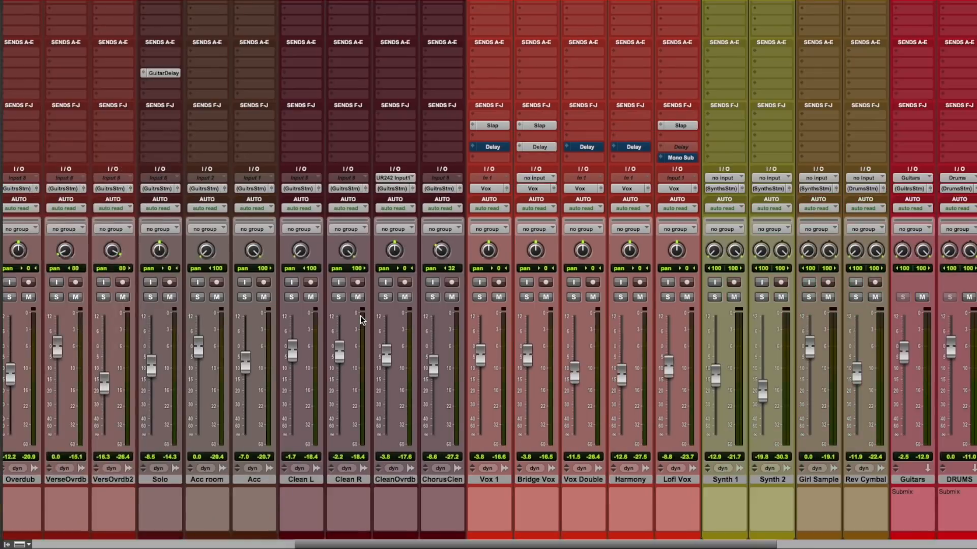
- Play Vox 1 through the verse in the Edit window, toggling its REQ 6 bypass repeatedly to compare the vocal with and without EQ
scroll(302, 377, right, 5)
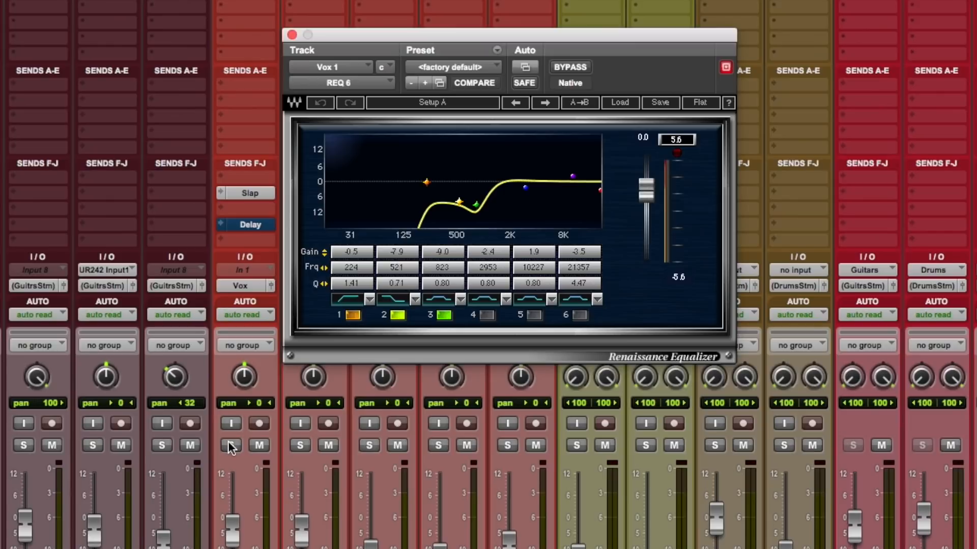
key(super+equal)
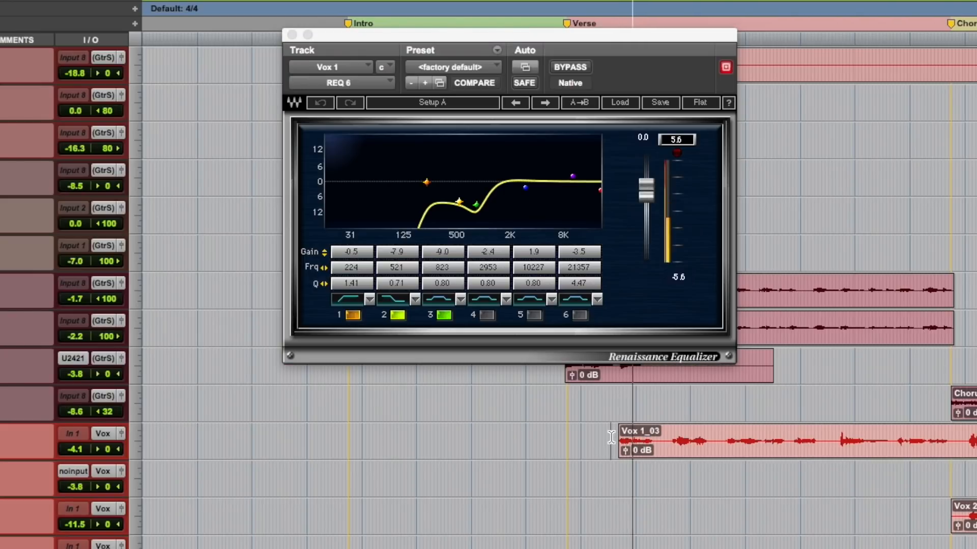
click(574, 68)
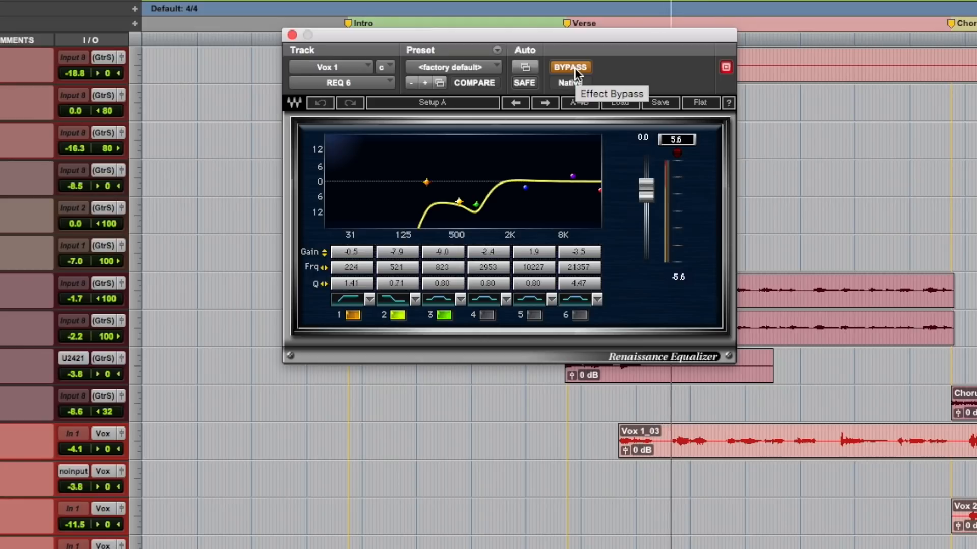
click(575, 68)
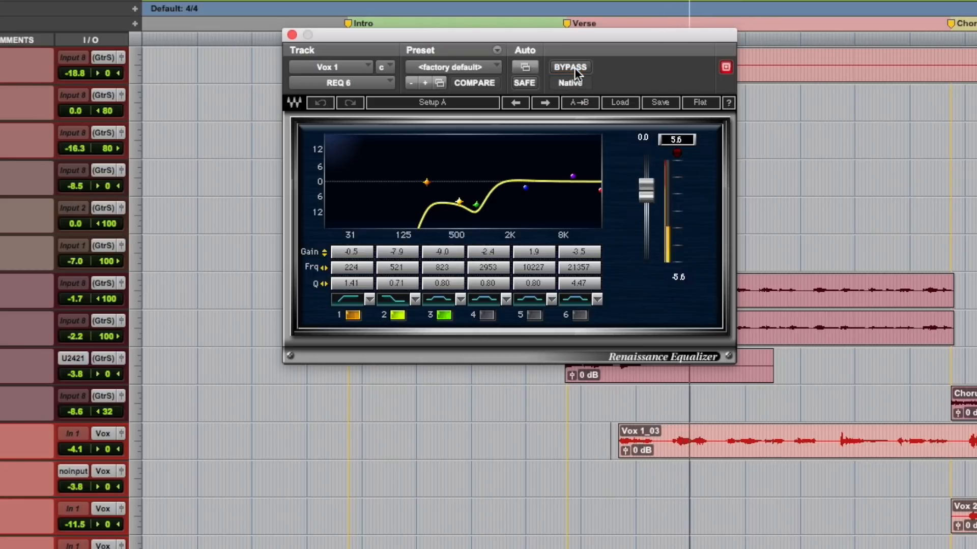
click(575, 69)
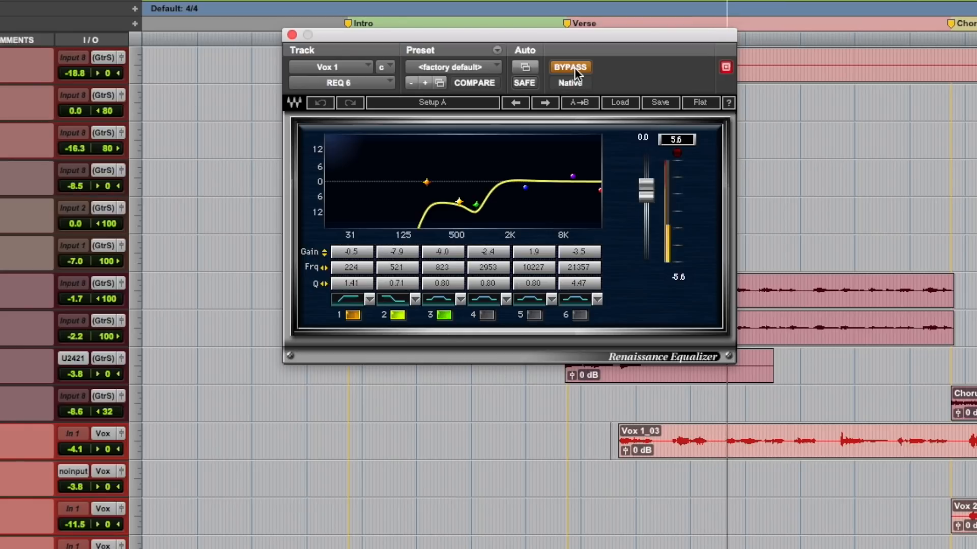
click(575, 68)
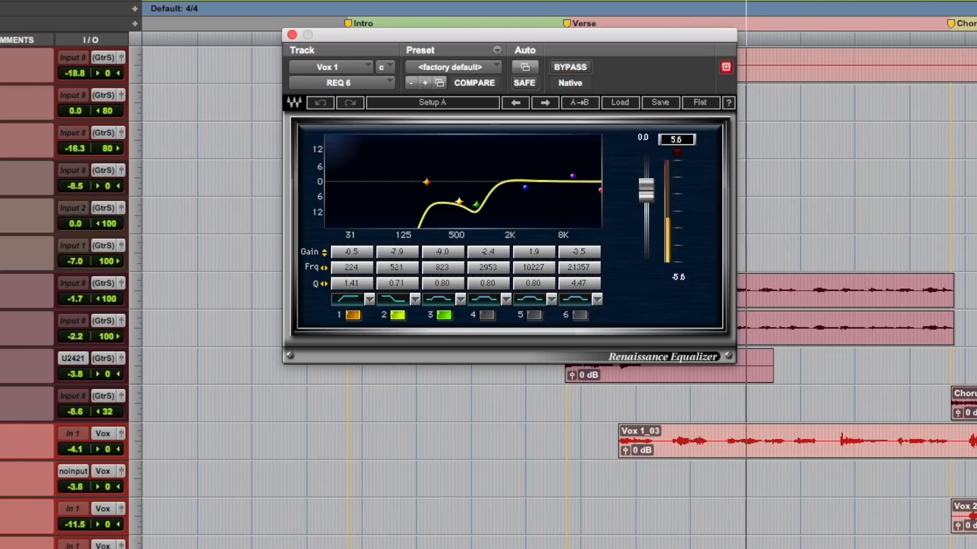
click(2, 434)
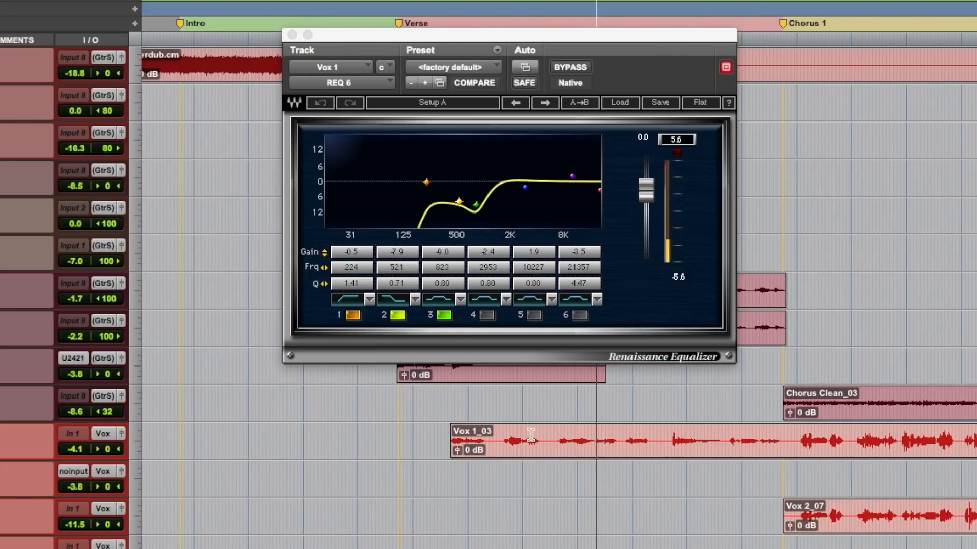
click(566, 66)
click(565, 66)
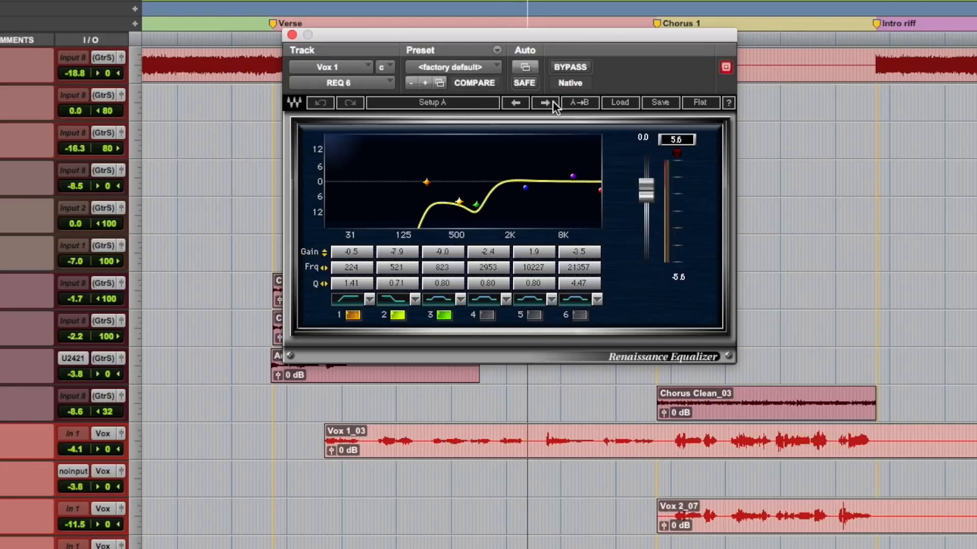
click(563, 66)
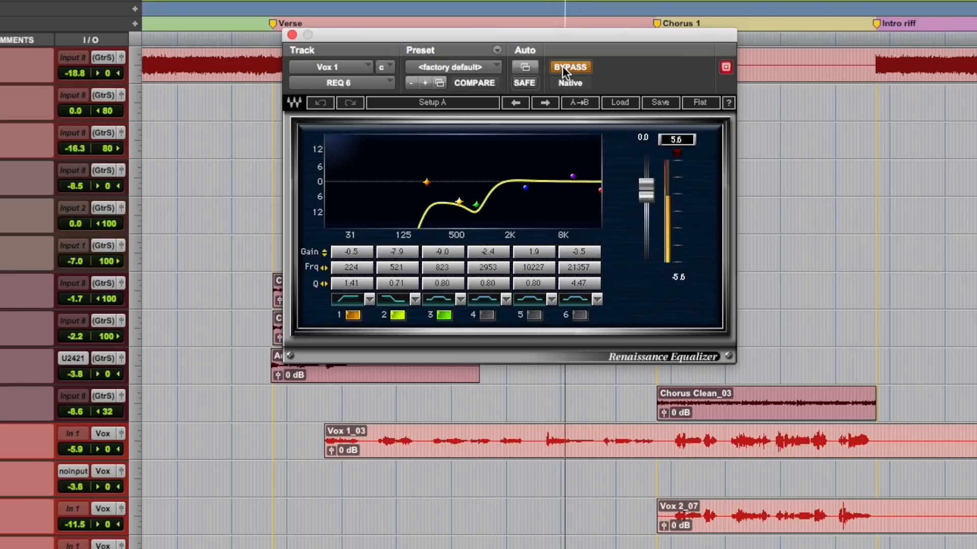
click(562, 66)
- Toggle band 2 of Vox 1's REQ 6 to show its effect on the EQ curve
scroll(512, 458, right, 5)
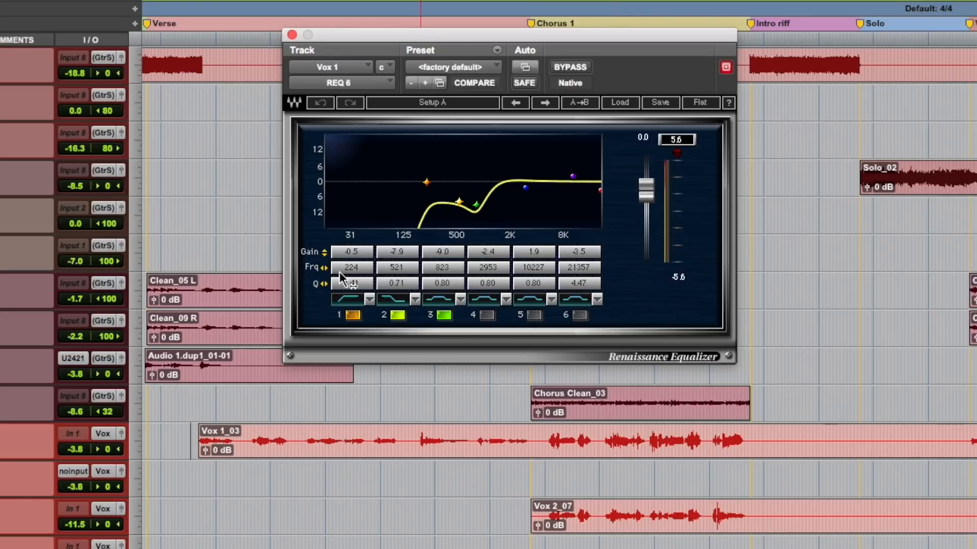
click(396, 315)
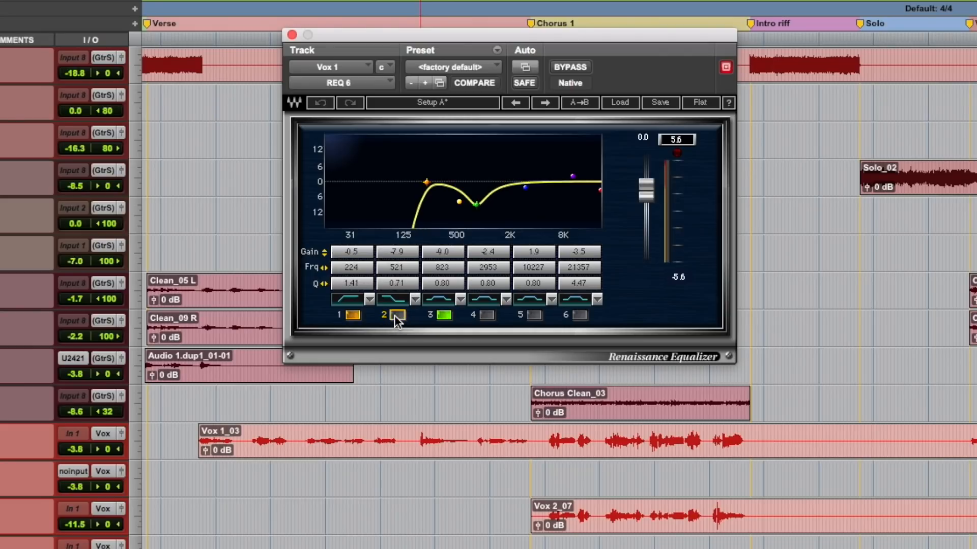
click(395, 316)
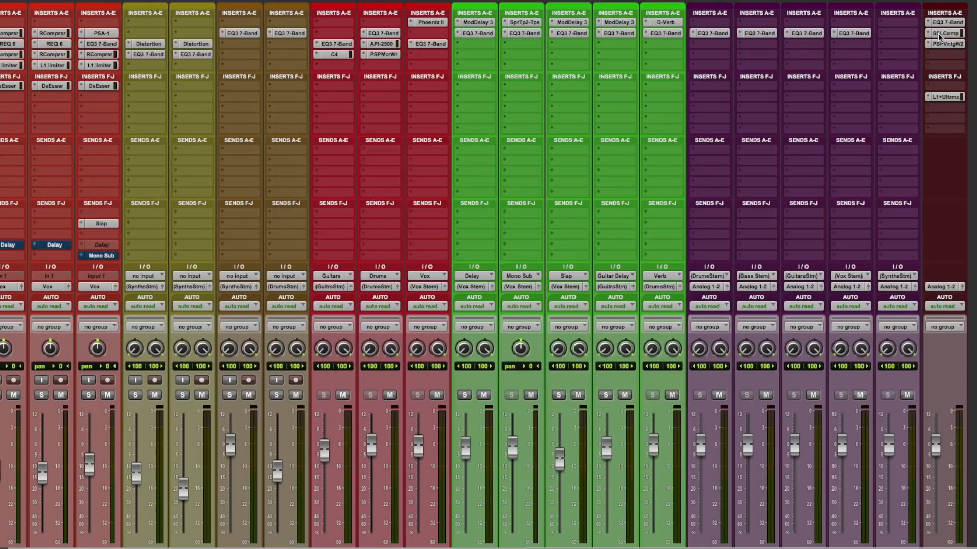
- Open the master track's compressor, PSPVntgW2 and L1+ Ultramaximizer inserts together, arranging the plug-in windows apart
shift+click(940, 33)
shift+click(943, 43)
drag(106, 2, 437, 30)
drag(121, 1, 193, 23)
click(957, 97)
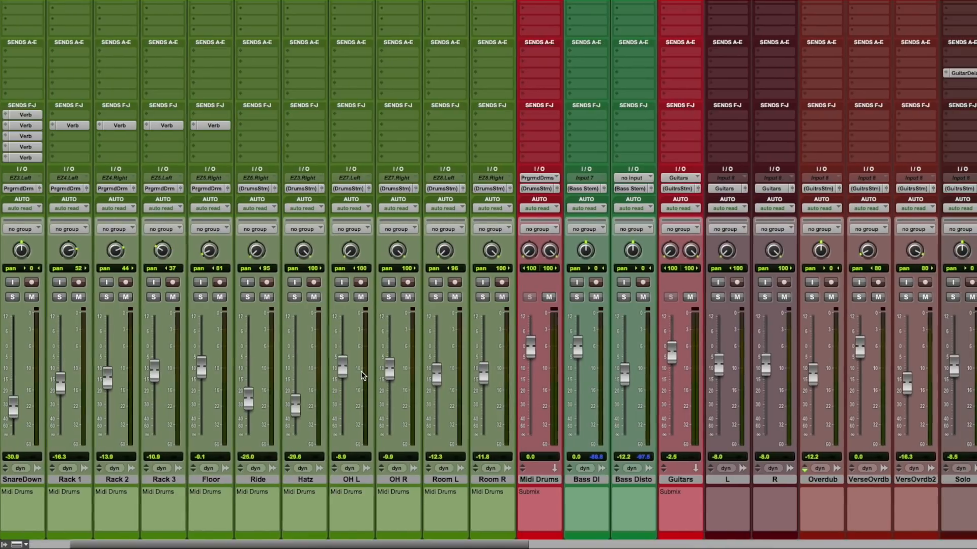
- Review the programmed Drums MIDI part across the song sections, and open the track's EZdrummer instrument from the mixer
scroll(361, 375, right, 15)
scroll(362, 376, left, 20)
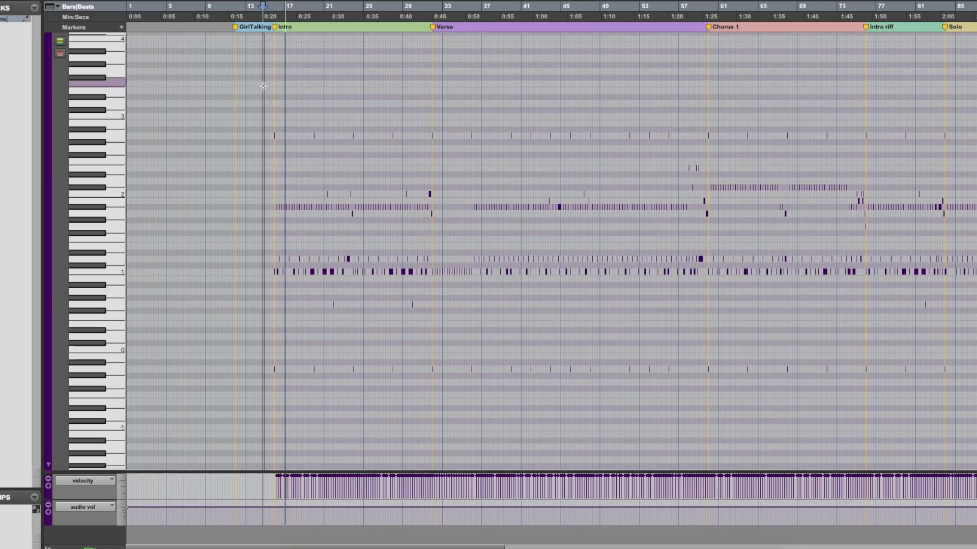
key(ctrl+bracketleft)
key(ctrl+bracketleft)
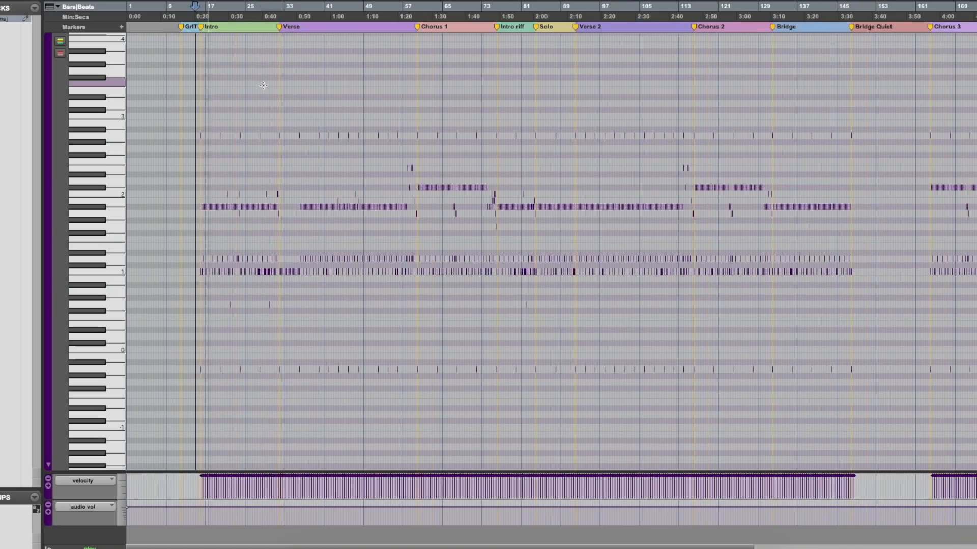
key(super+equal)
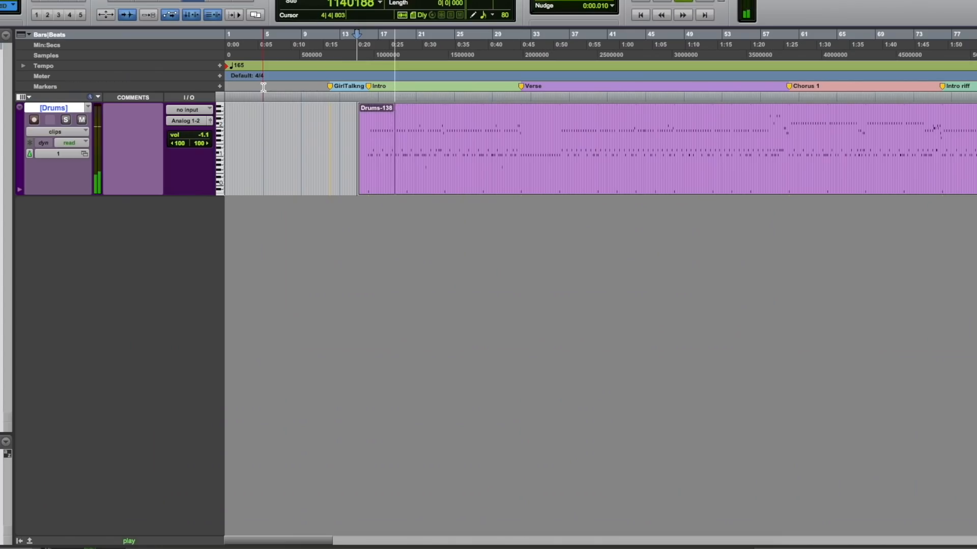
key(super+equal)
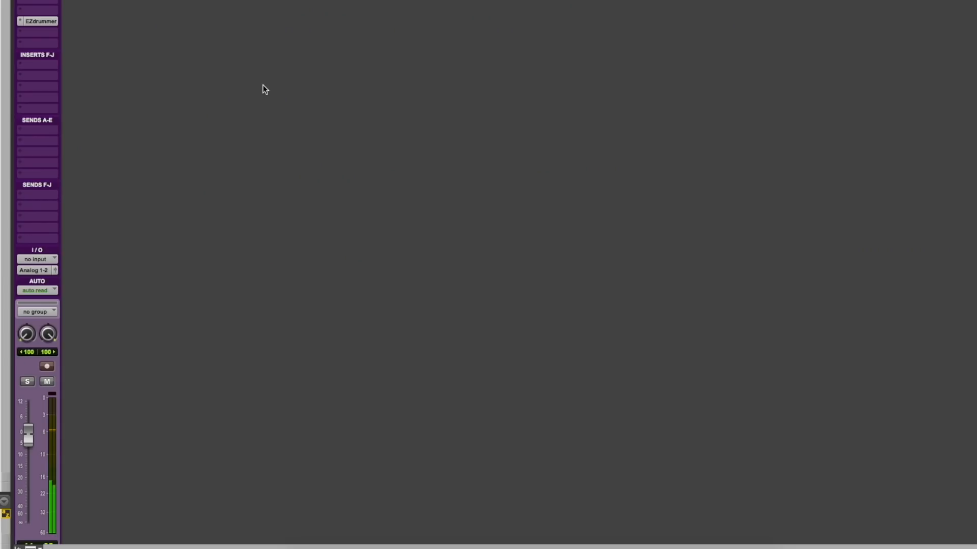
click(40, 21)
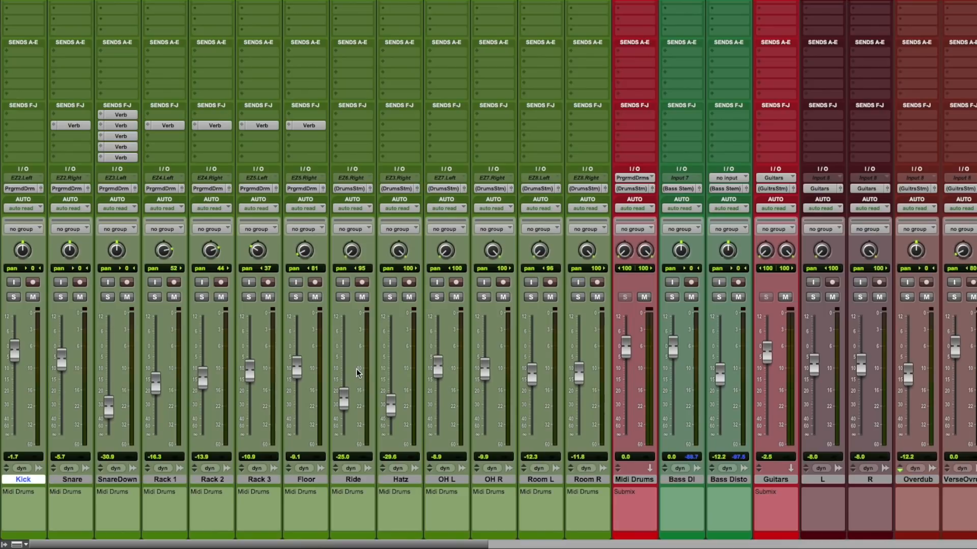
- Review the Midi Drums audio clips from Kick to Room R across the song, and play from just before Chorus 1
key(super+equal)
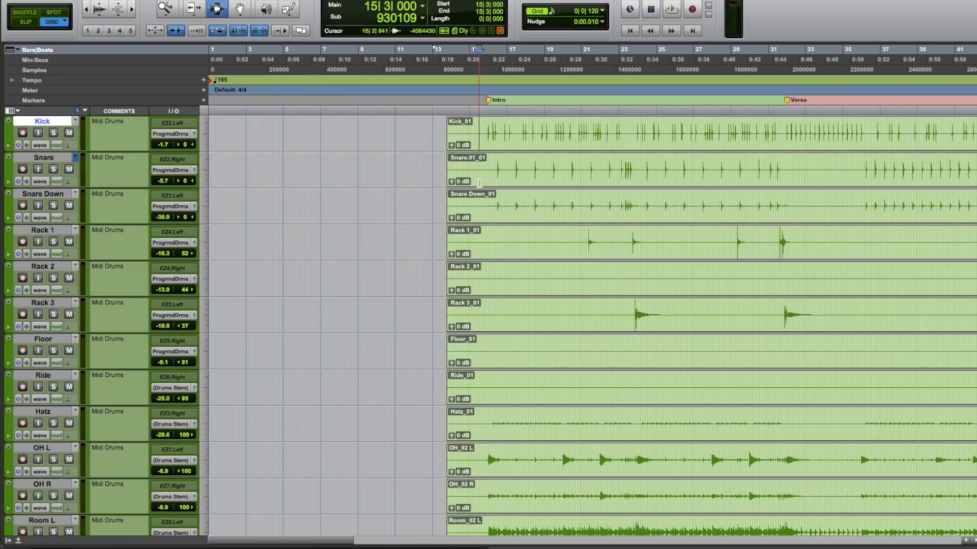
key(super+bracketleft)
key(super+bracketleft)
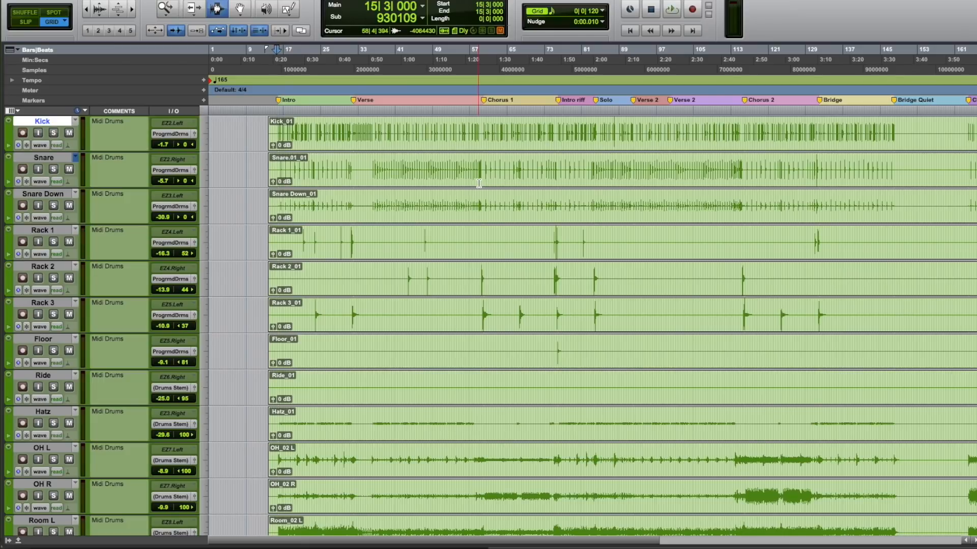
key(super+bracketleft)
drag(242, 142, 670, 454)
scroll(700, 337, up, 3)
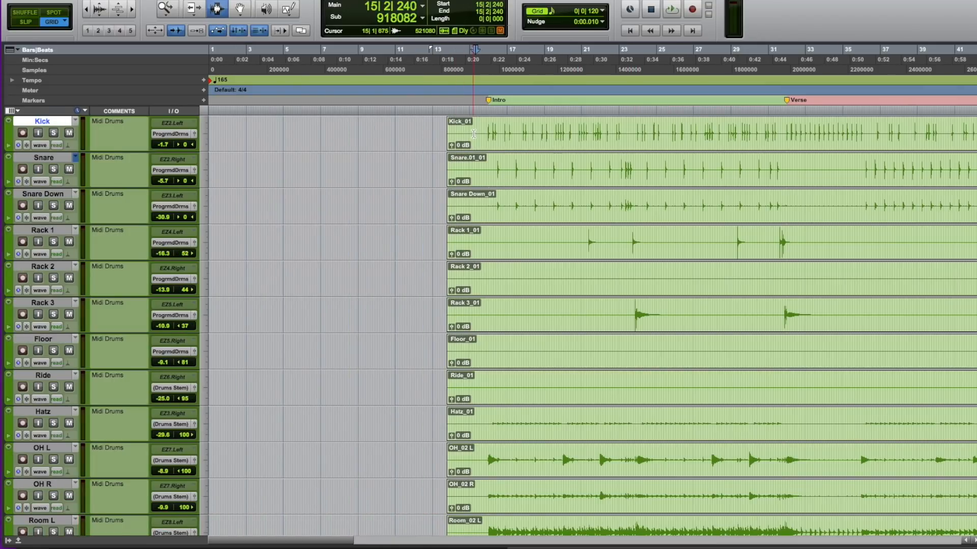
click(480, 129)
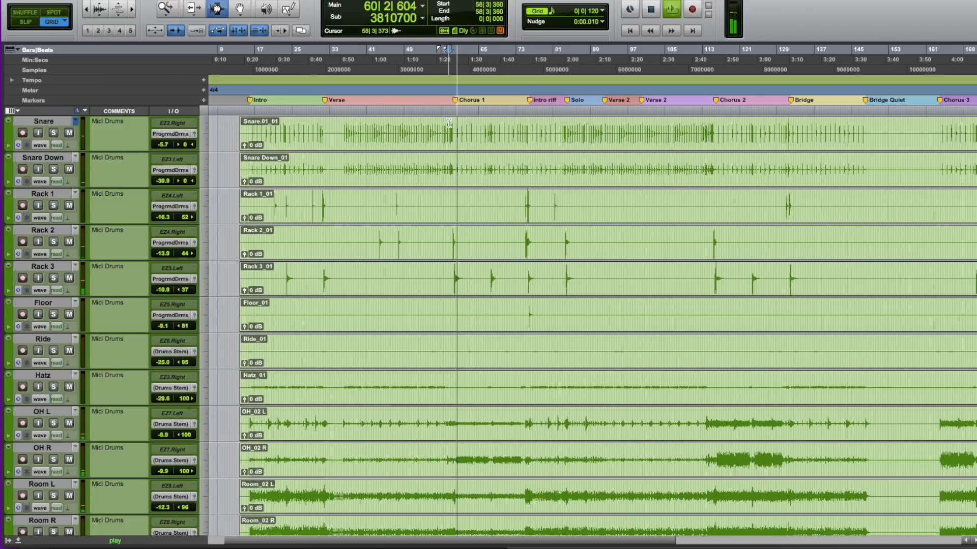
scroll(513, 310, down, 1)
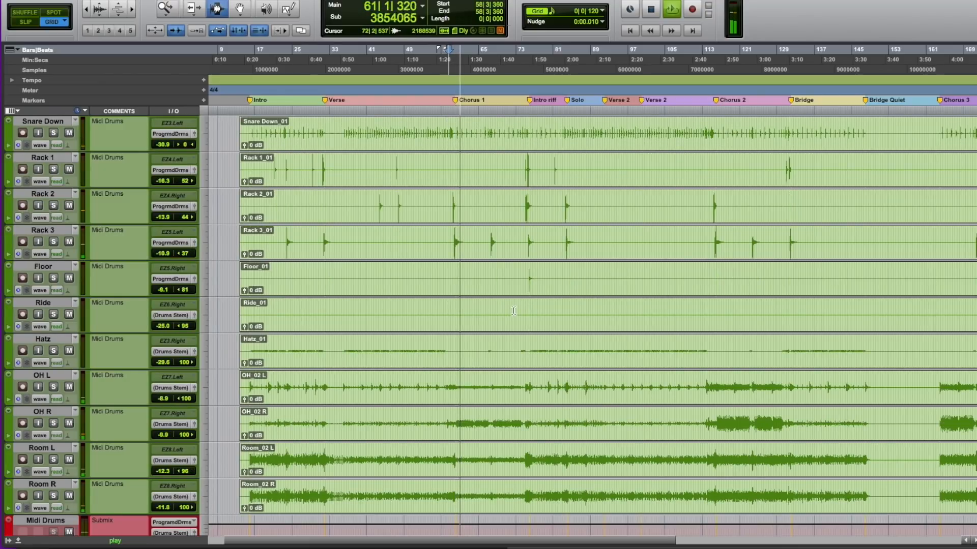
scroll(513, 311, down, 3)
- Select all Midi Drums tracks from Kick through Room R in the mixer, solo them, and return to the Edit window
key(ctrl+equal)
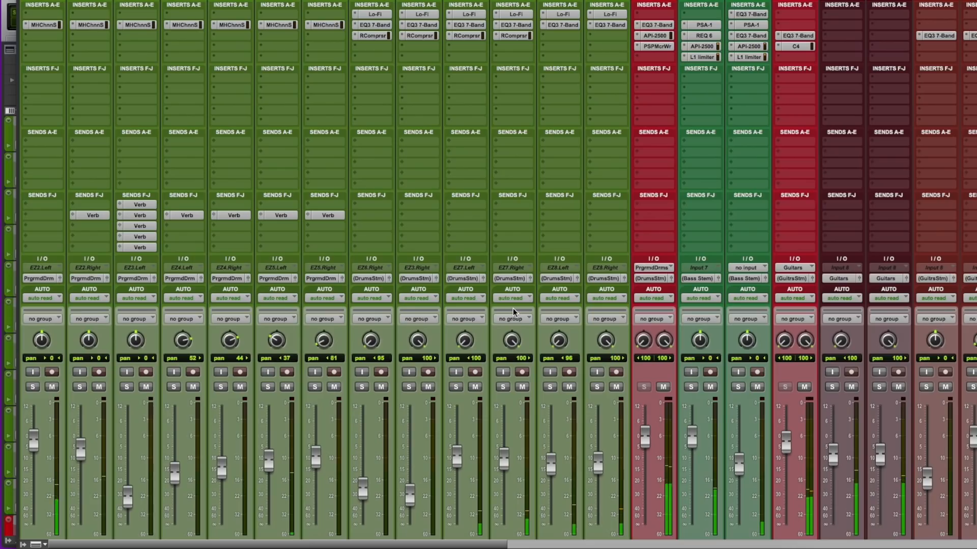
scroll(513, 308, down, 3)
shift+click(593, 479)
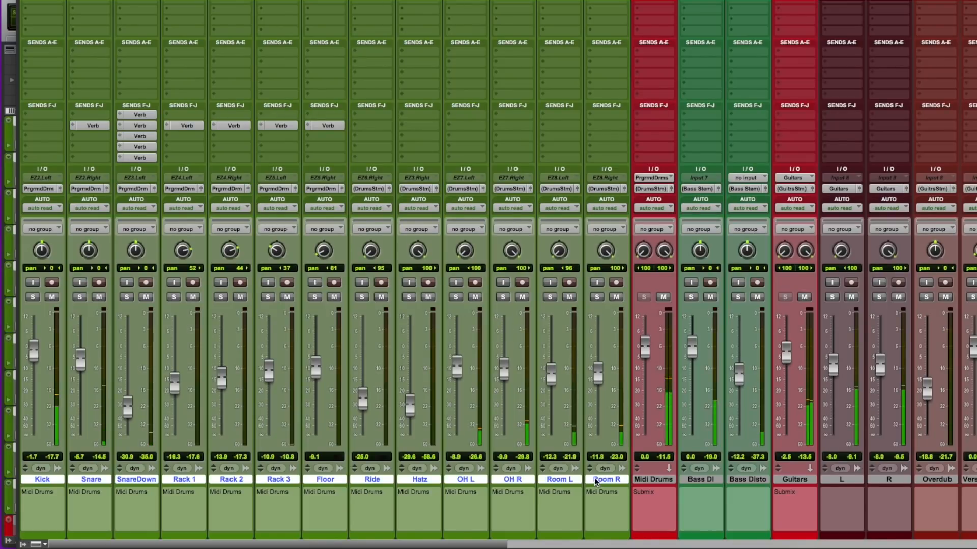
alt+shift+click(597, 298)
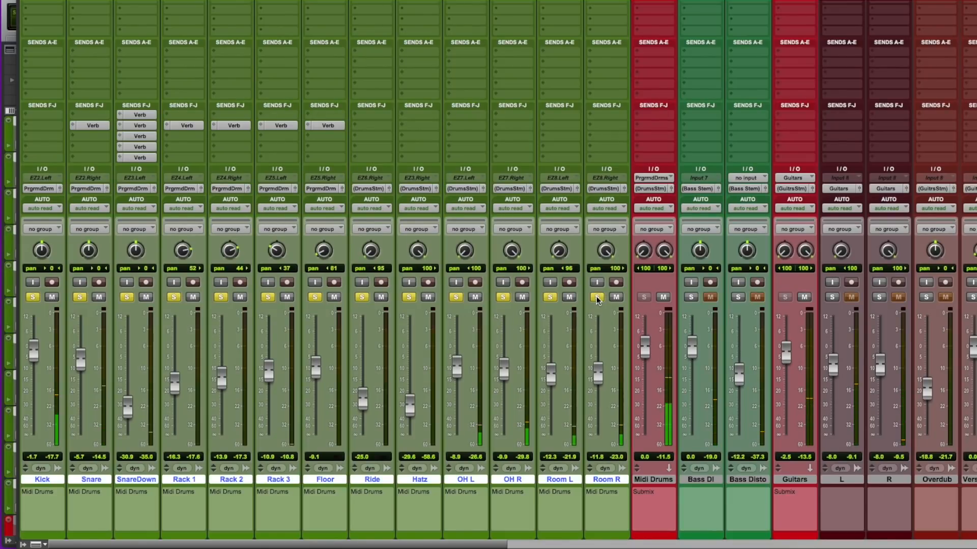
key(ctrl+equal)
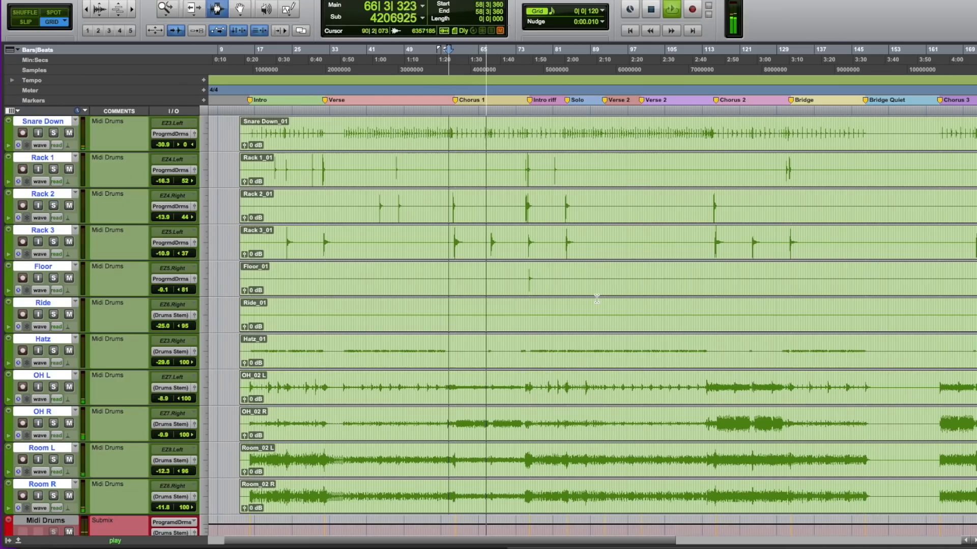
scroll(596, 299, up, 2)
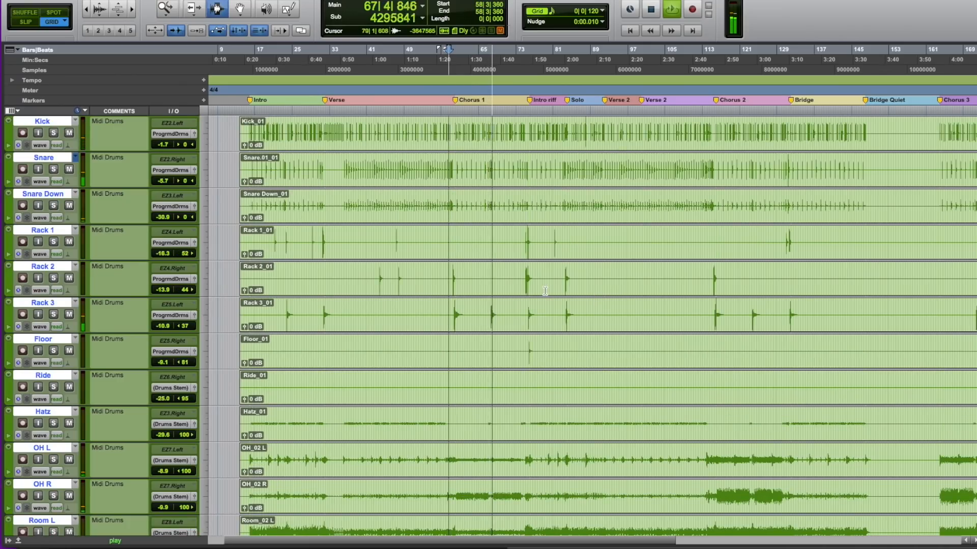
- Follow the soloed Midi Drums through Chorus 1, stop playback, and return to the mixer
scroll(453, 278, right, 2)
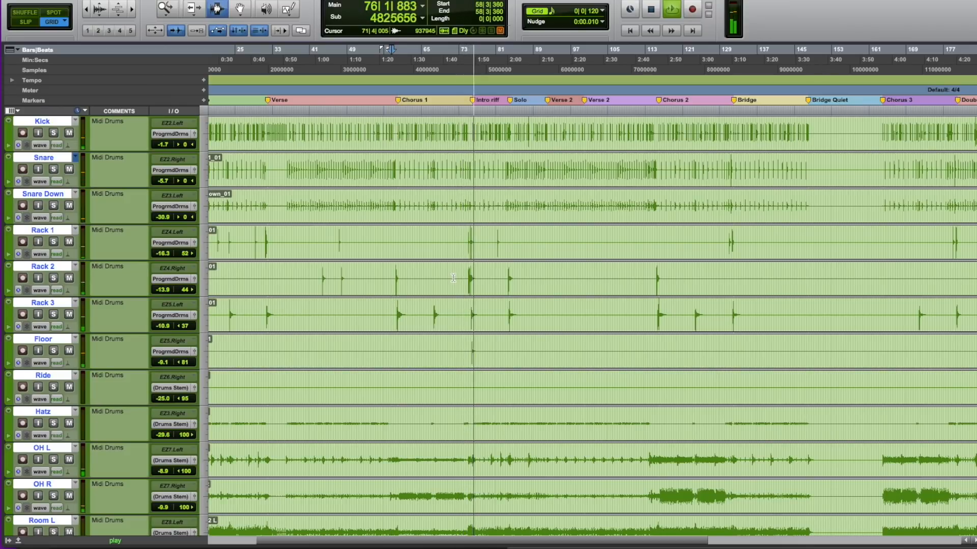
key(space)
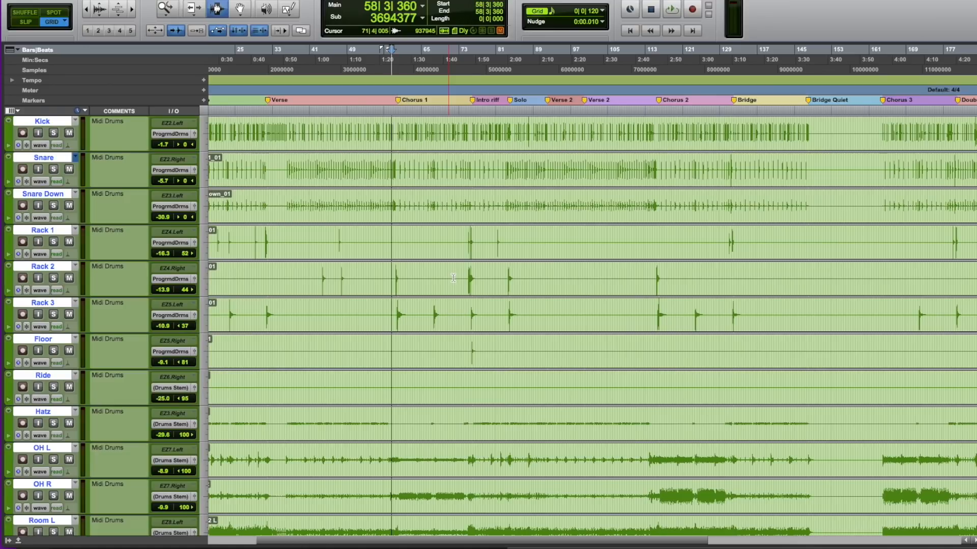
key(super+equal)
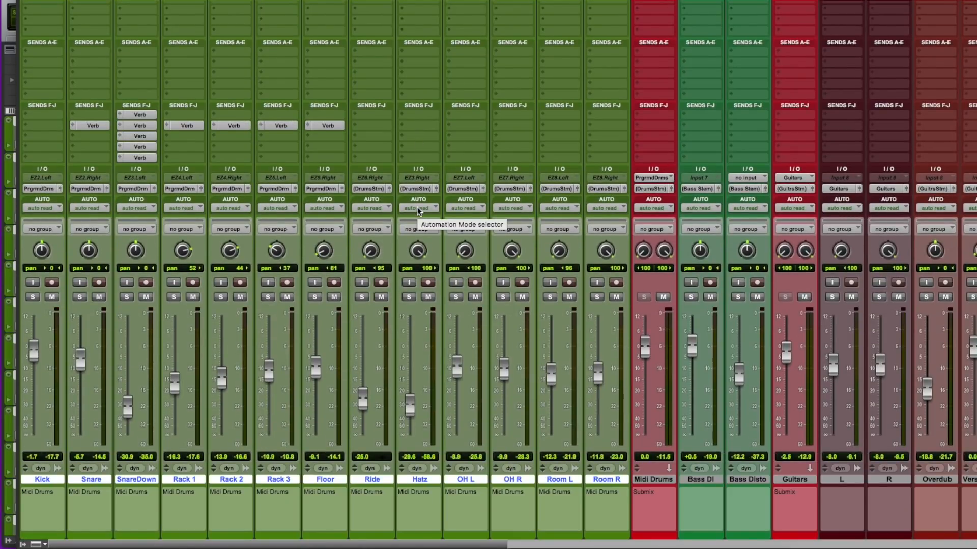
- Review the Midi Drums channels' inserts and sends in the mixer, opening the ChannelStrip inserts on Kick and Snare one after the other
scroll(416, 206, up, 4)
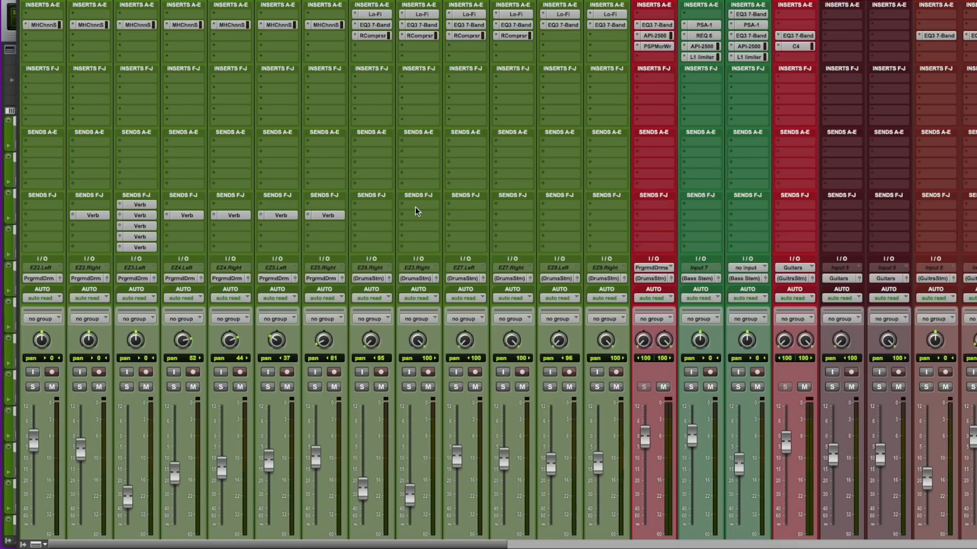
scroll(412, 208, down, 4)
scroll(334, 228, up, 4)
click(43, 25)
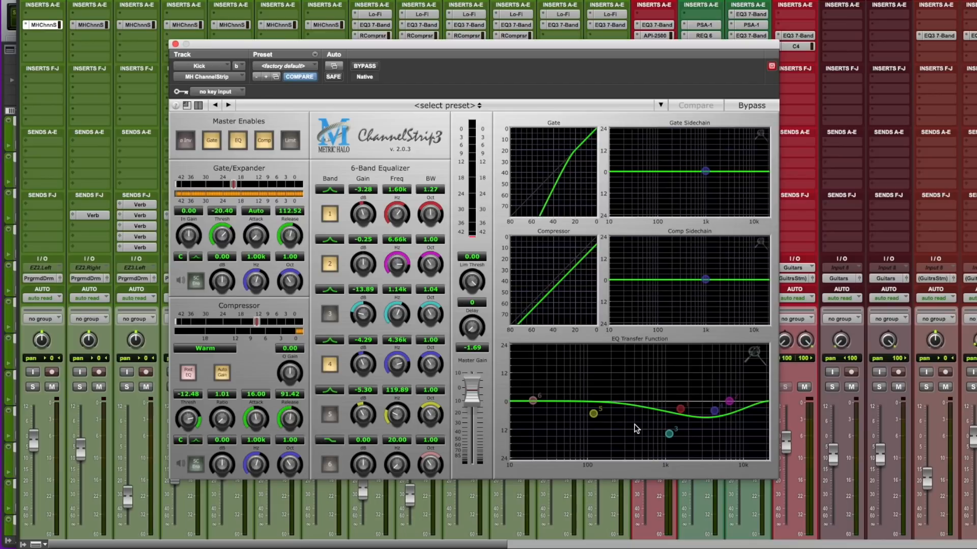
click(175, 44)
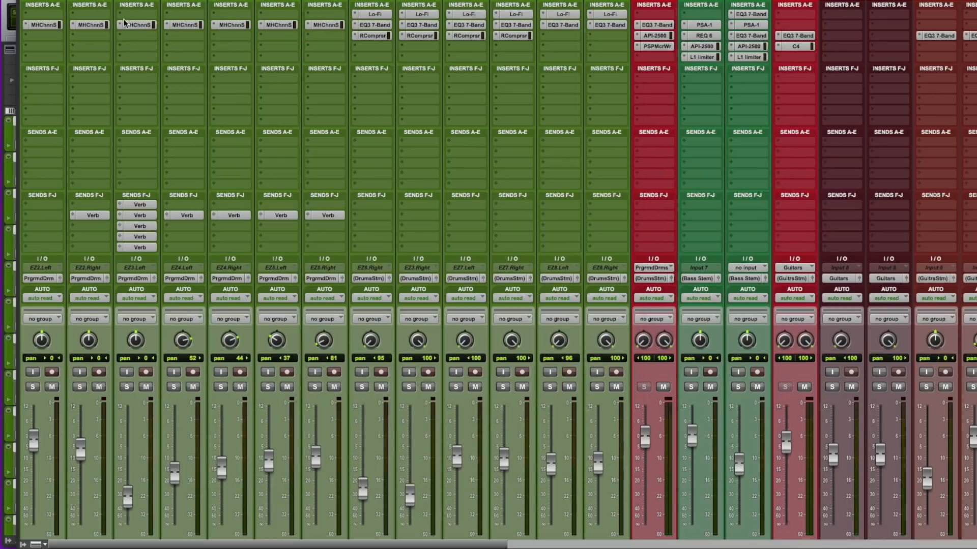
click(99, 23)
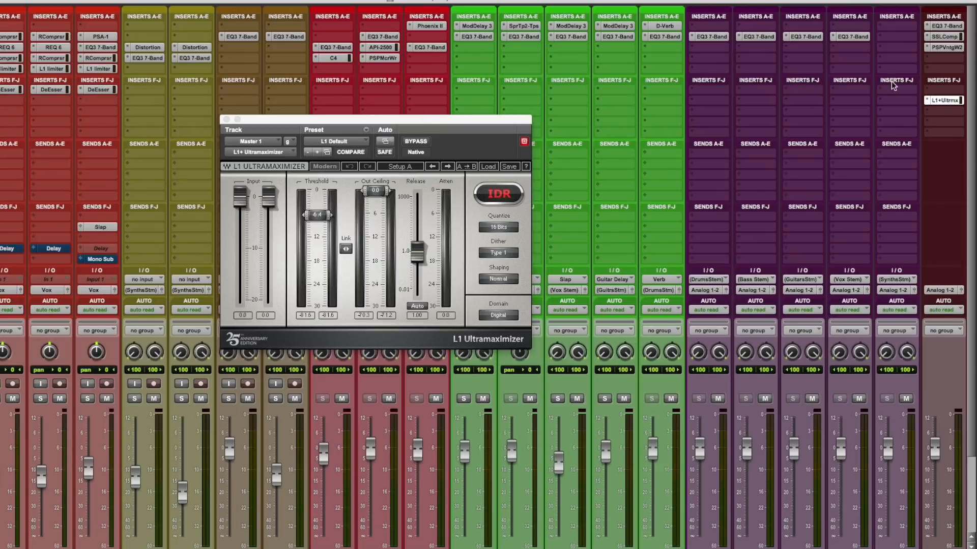
- Make the L1+ Ultramaximizer insert on the Master 1 track inactive
ctrl+super+click(936, 100)
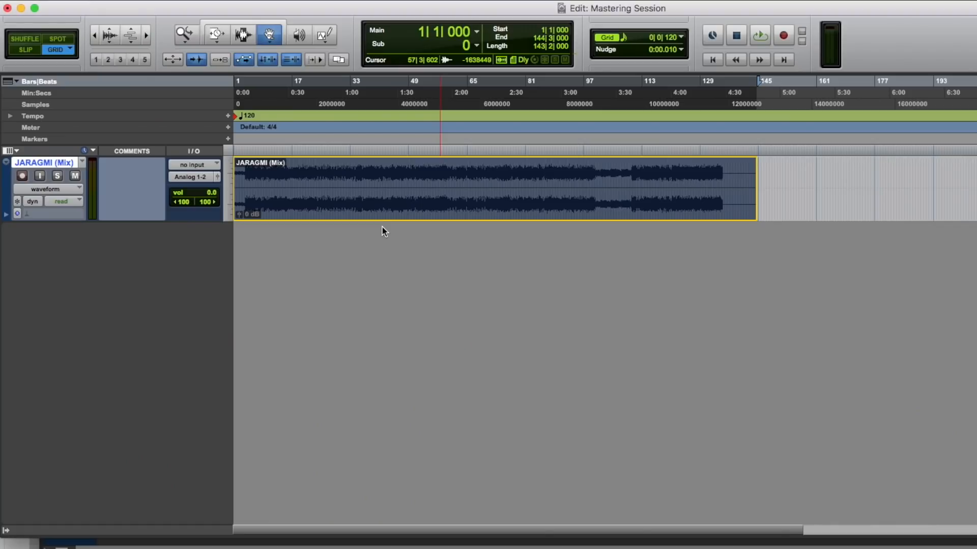
- In the Mastering Session, open the JARAGMI (Mix) track's Ozone 7 insert and examine its Dynamics and Maximizer modules
key(super+bracketleft)
key(super+bracketright)
key(super+bracketright)
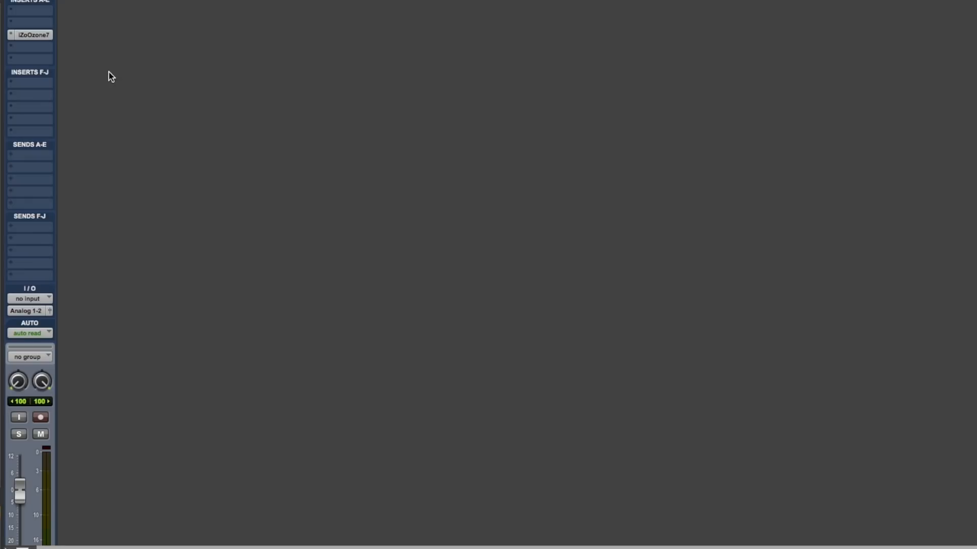
click(43, 34)
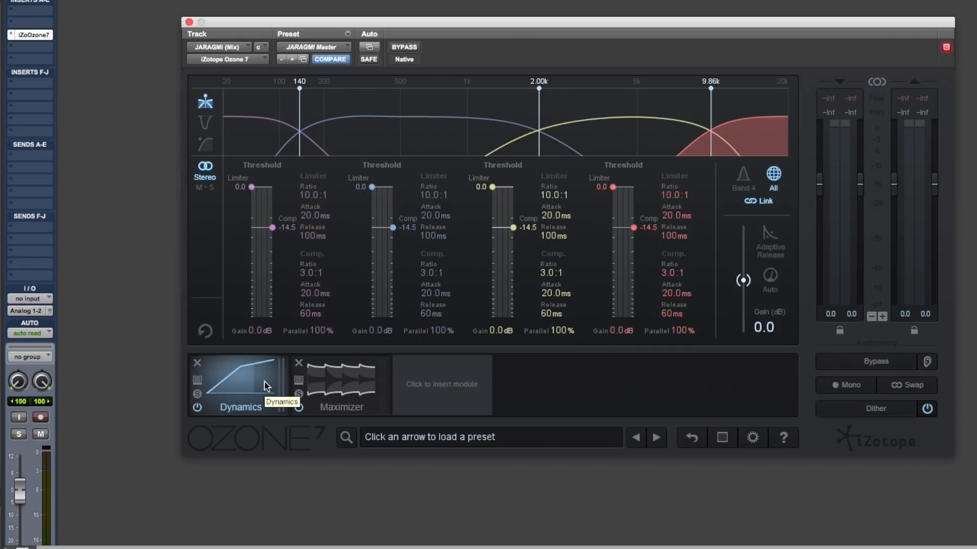
click(328, 384)
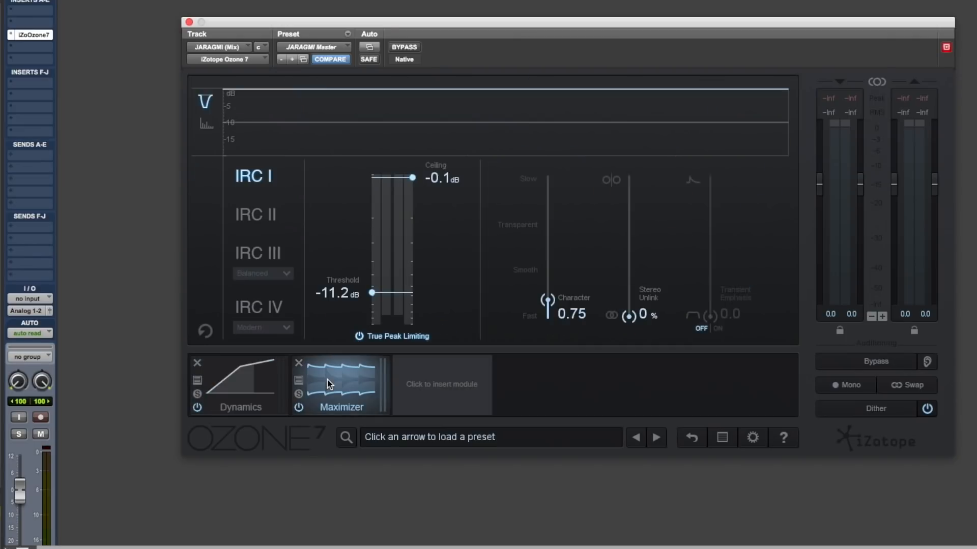
click(255, 389)
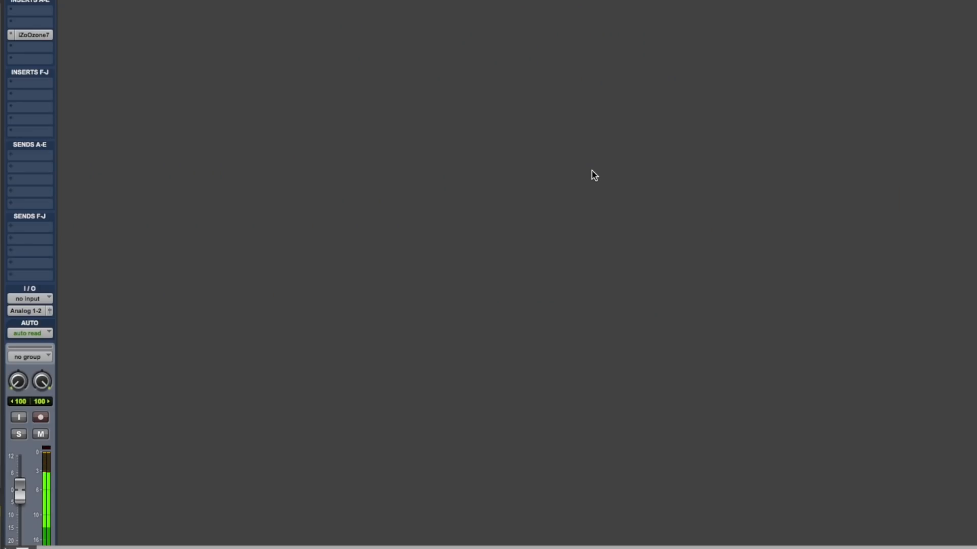
- Compare the playing mix with Ozone 7 bypassed and active, checking the meters of the Dynamics and Maximizer modules
click(33, 36)
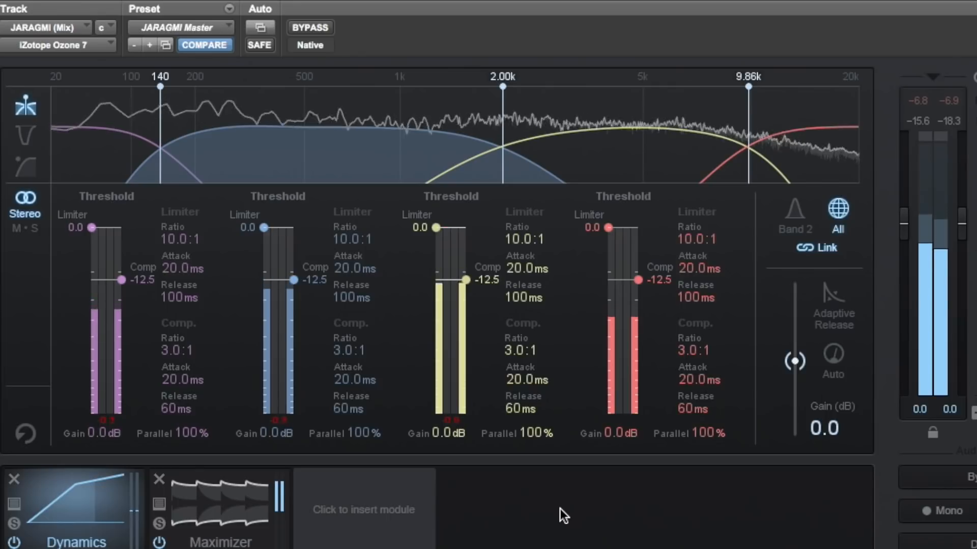
click(311, 26)
click(311, 25)
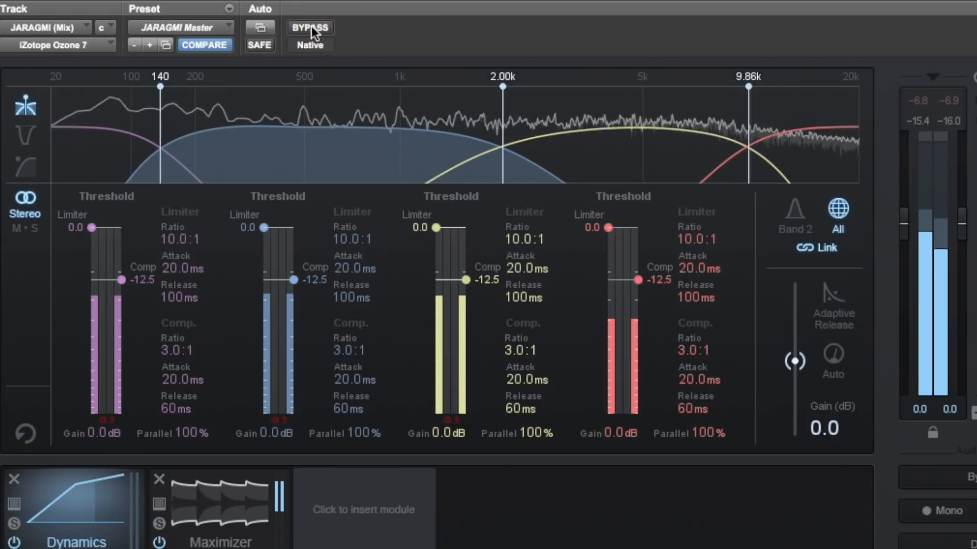
click(237, 489)
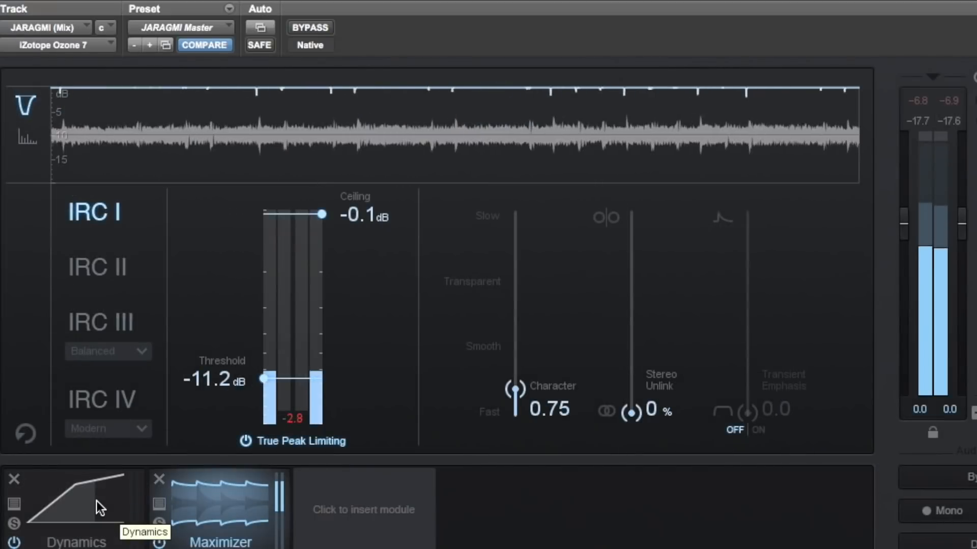
click(97, 502)
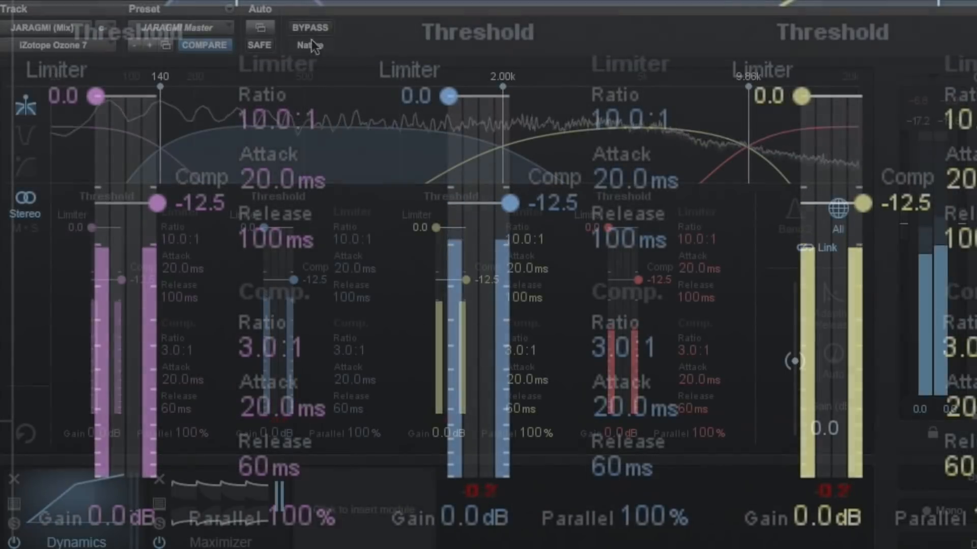
click(311, 28)
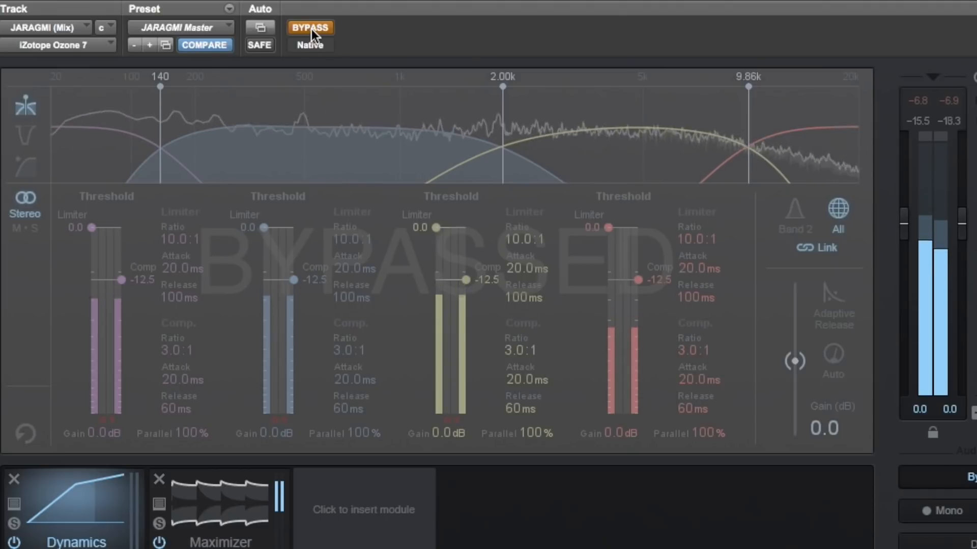
click(311, 29)
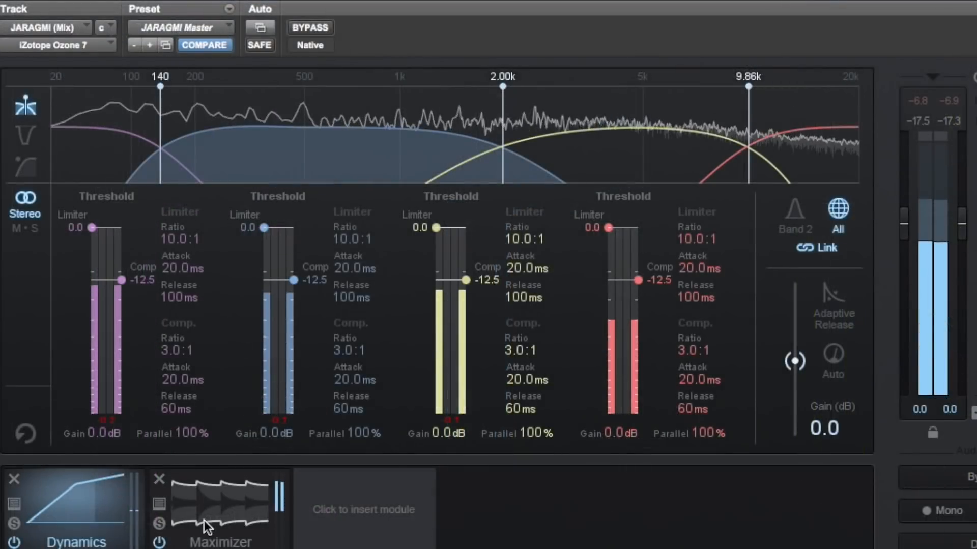
- Examine the Maximizer's ceiling and threshold and the Dynamics module's band settings in Ozone 7
click(208, 524)
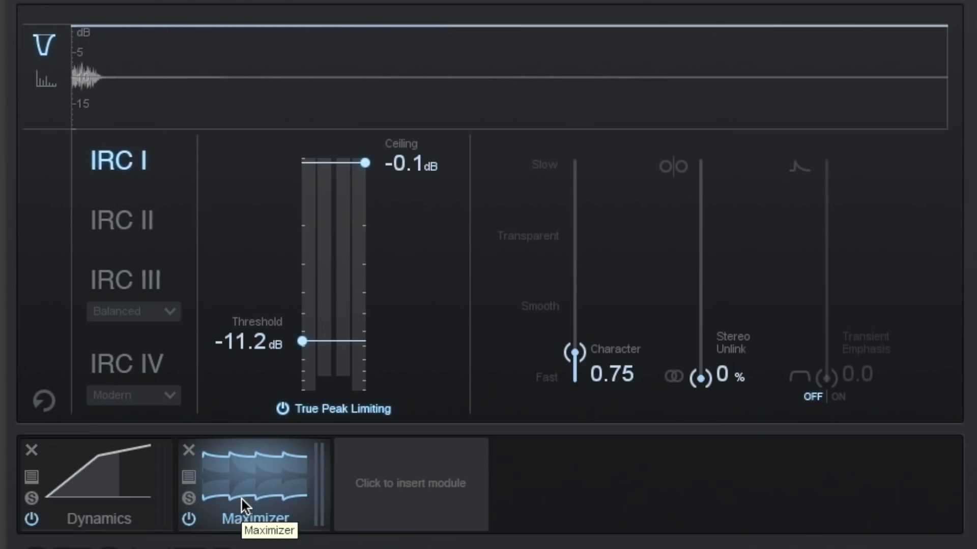
click(93, 460)
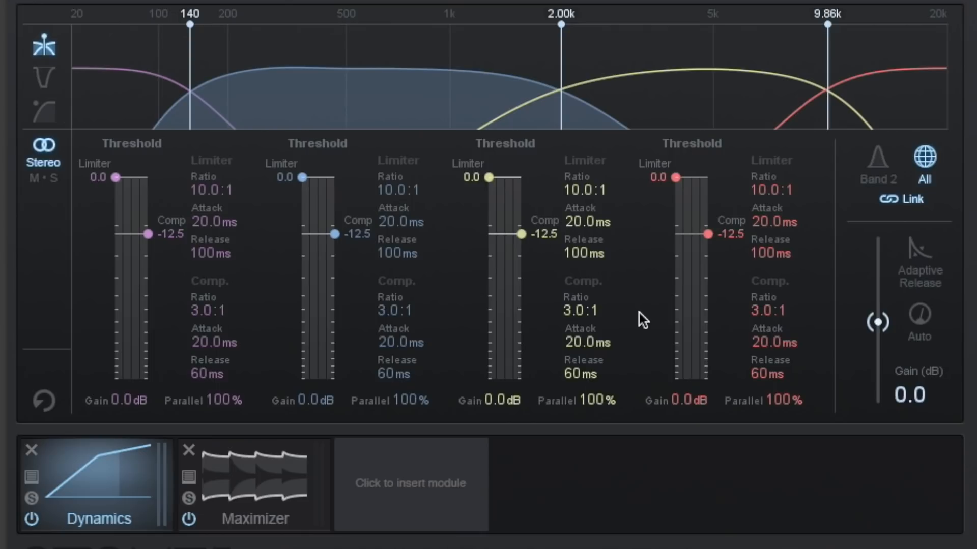
click(230, 505)
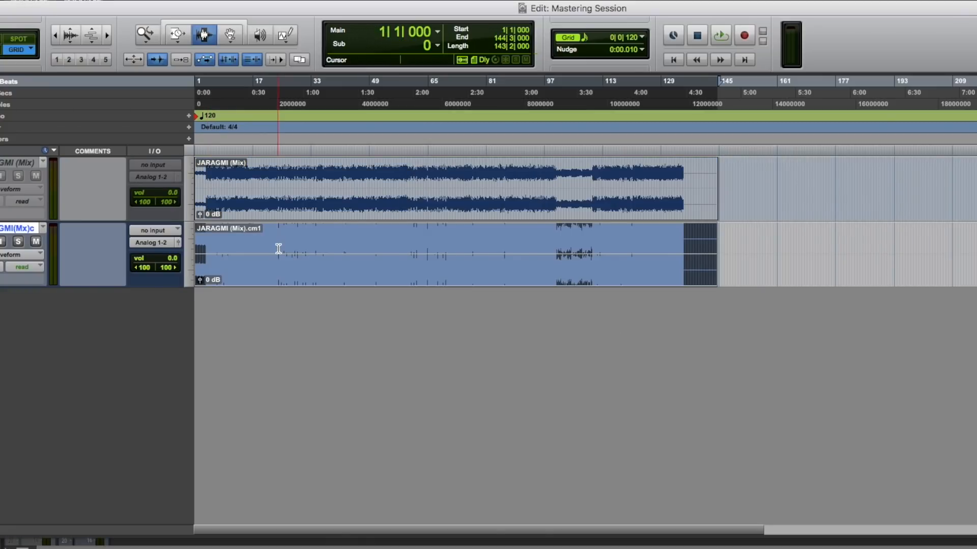
- Trim the end of the JARAGMI (Mix).cm1 clip to 135|4|600 and fade it out from 135|3|000
click(673, 244)
key(t)
key(t)
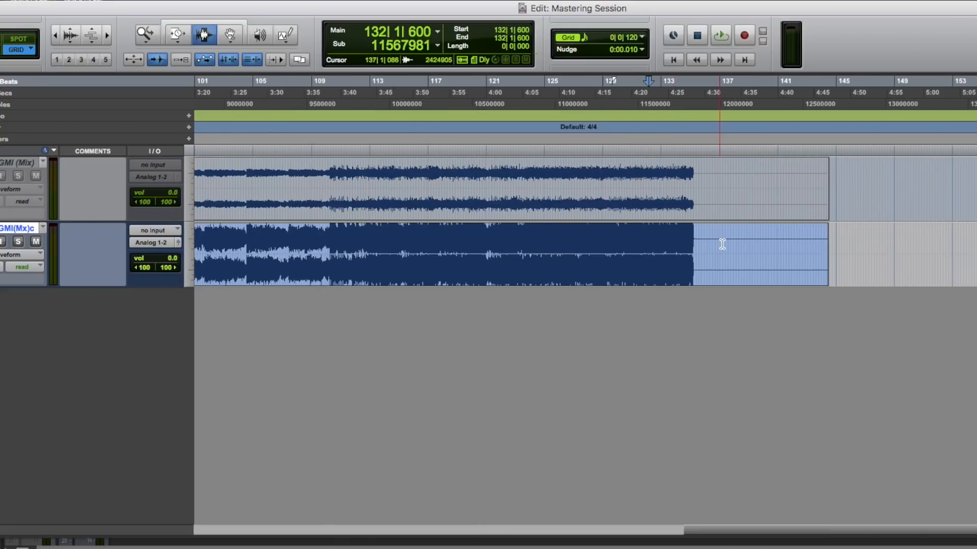
click(703, 242)
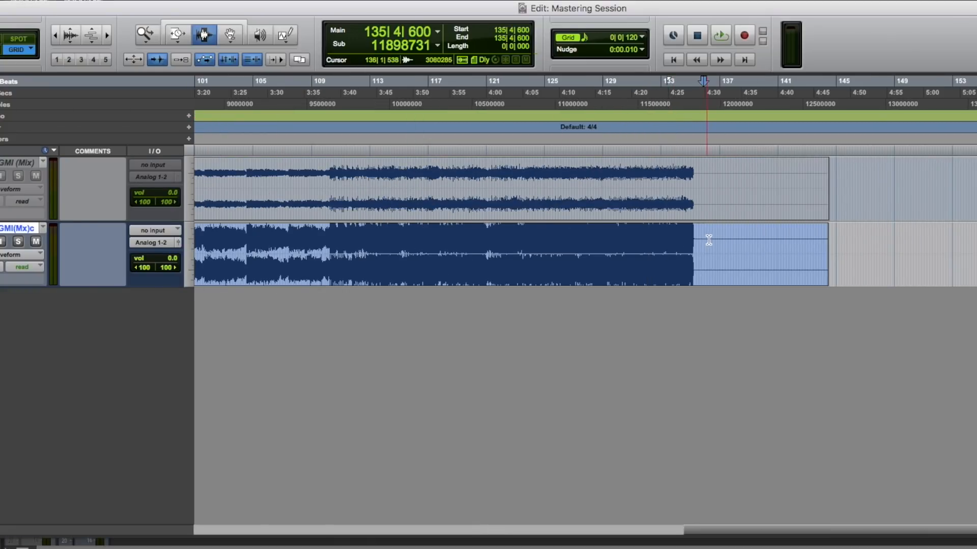
key(s)
drag(722, 241, 697, 241)
key(f)
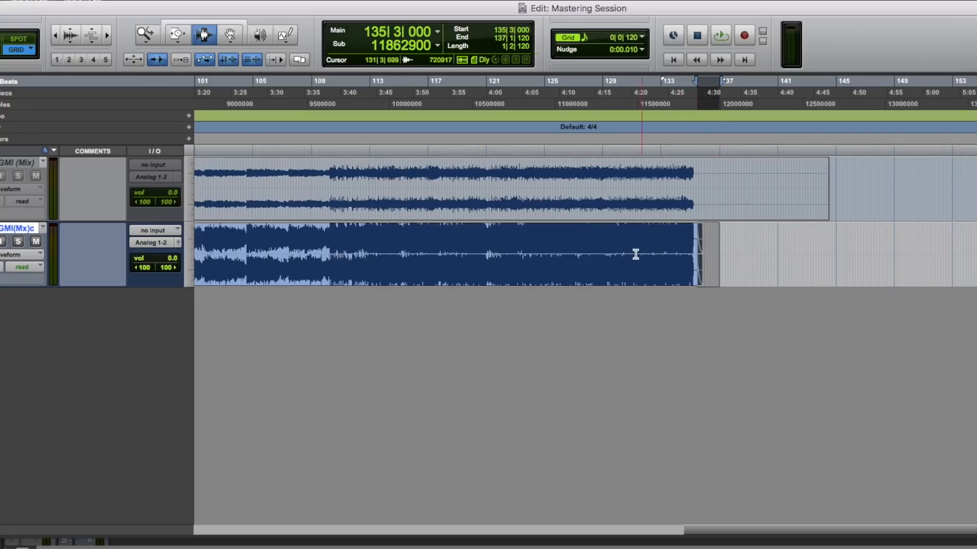
- Add a short fade-in at the very start of the mastered clip
key(Return)
click(220, 251)
key(t)
key(t)
key(t)
drag(213, 250, 195, 250)
key(f)
- Select the whole trimmed and faded mastered clip and consolidate it into a single clip
double_click(346, 251)
key(r)
key(r)
key(r)
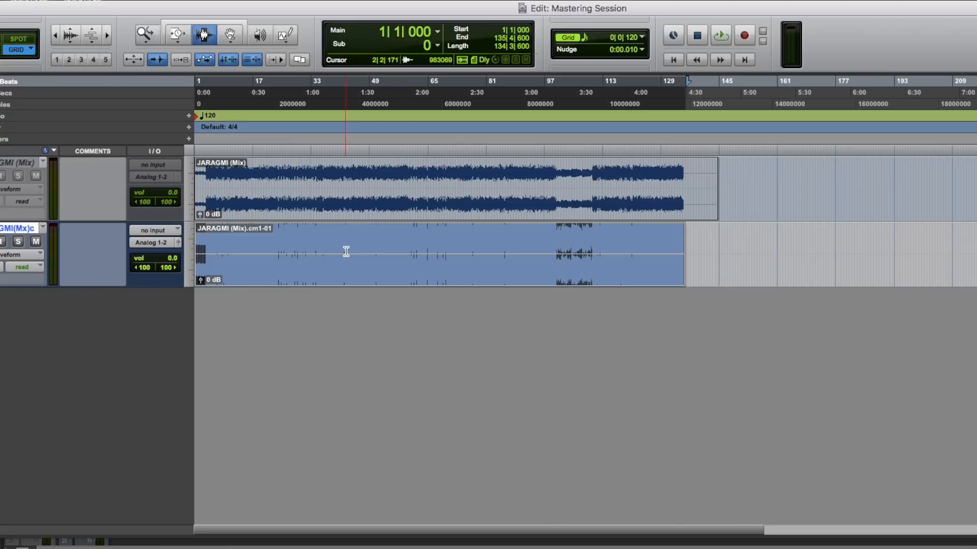
key(alt+shift+3)
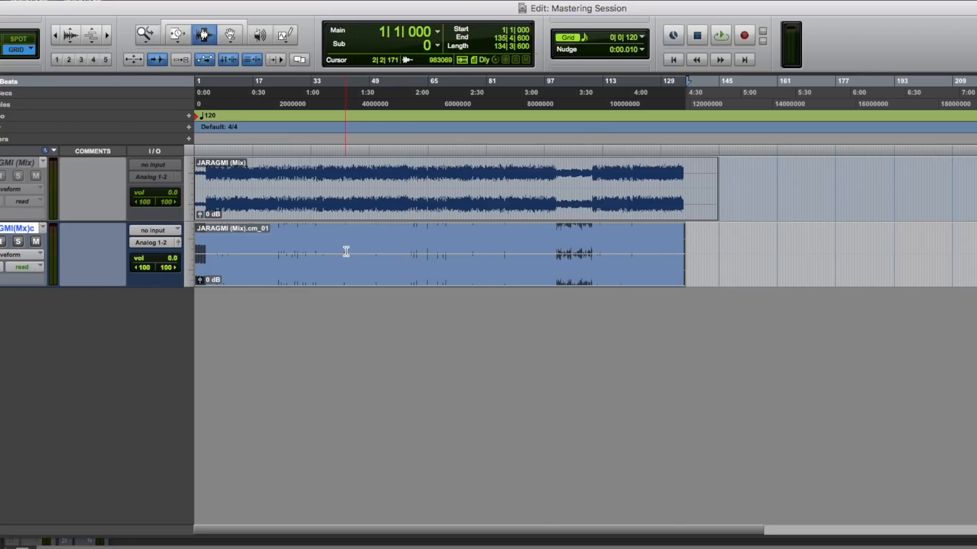
- Rename the consolidated clip and its disk file as "Jep And Ramona Ain't Gonna Make It"
key(F8)
double_click(347, 254)
text(Jep )
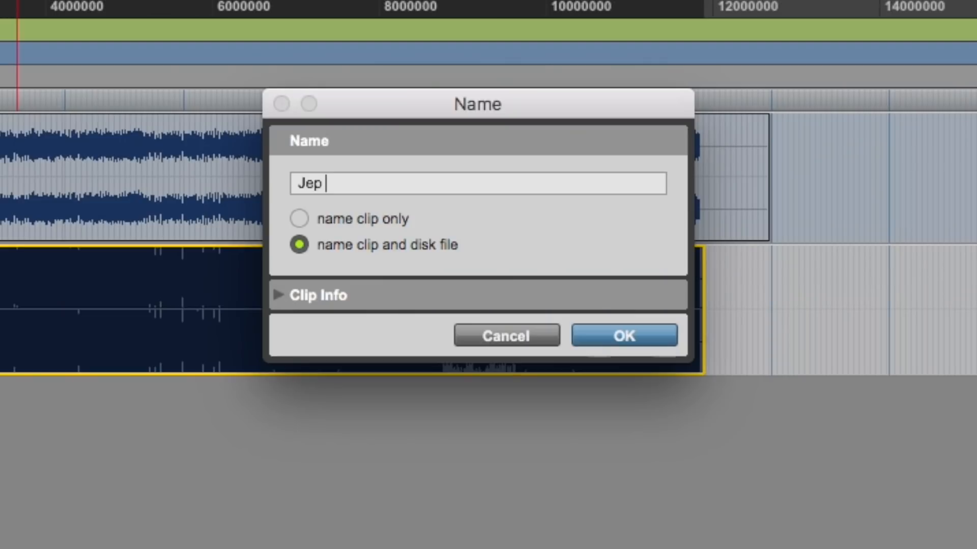
text(And Ramona Ain't Gonna Ma)
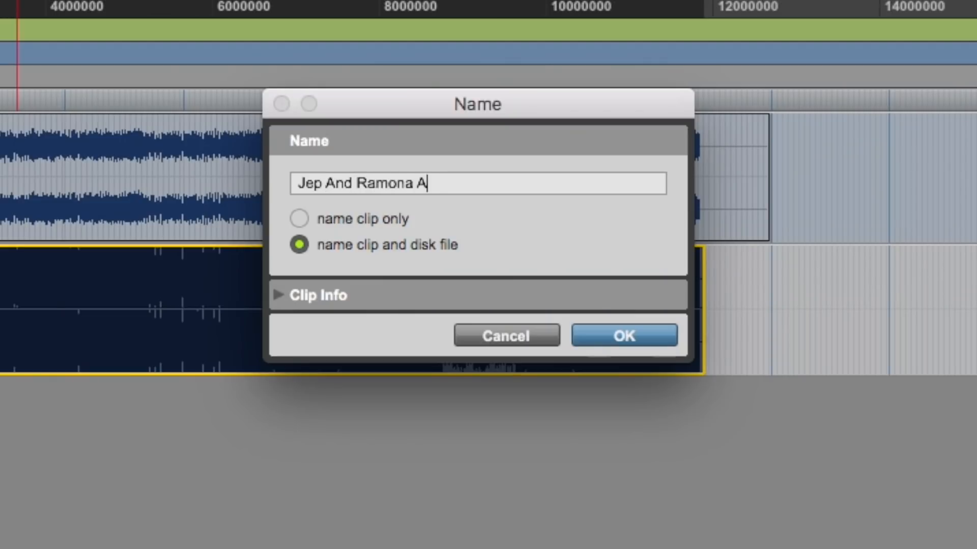
text(ke It)
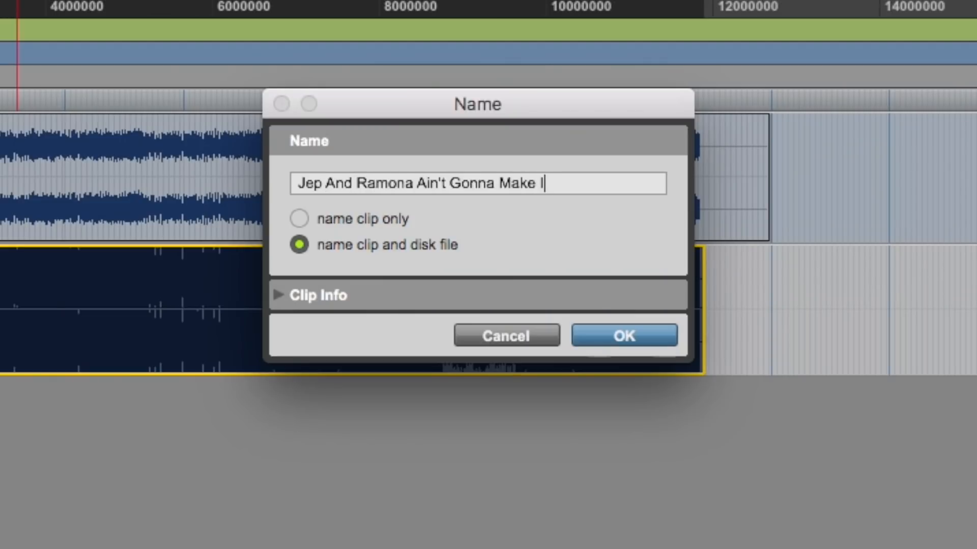
key(Return)
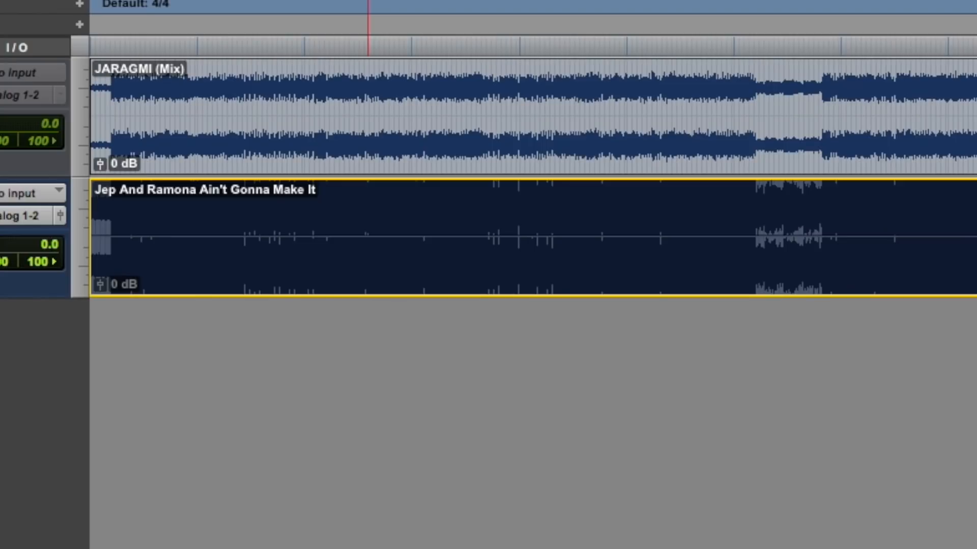